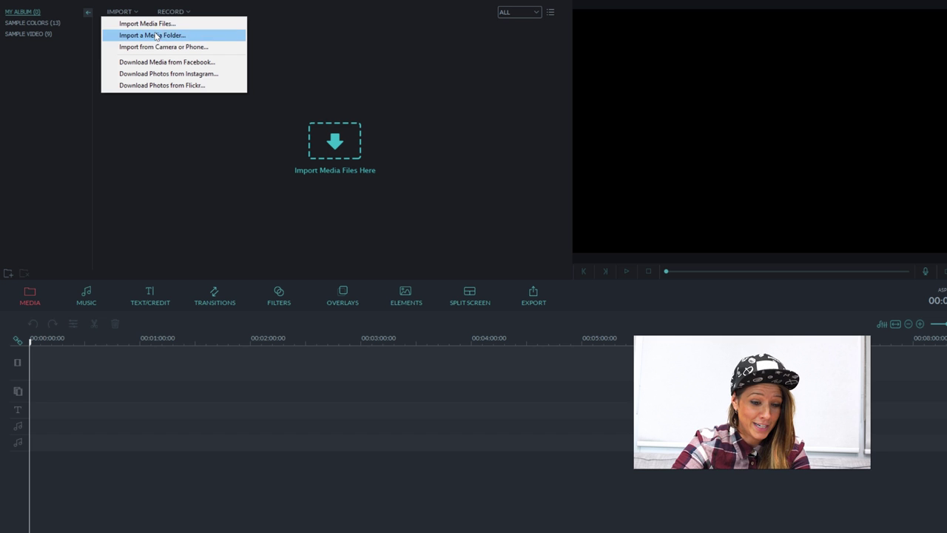
Import MVI_5061 and MVI_5062 from the Food Jump Cuts folder into the media library
{"action": "left_click", "coordinate": [181, 25]}
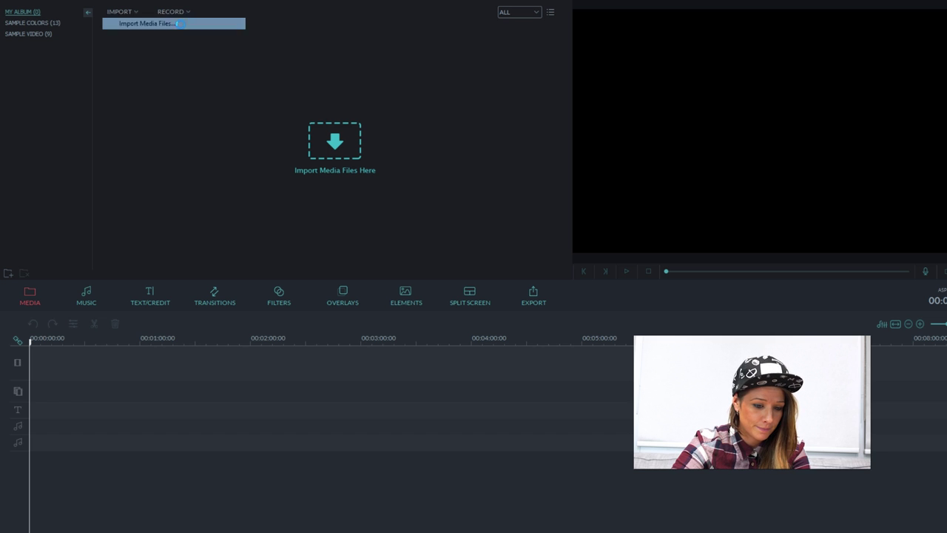
{"action": "left_click_drag", "start_coordinate": [233, 46], "coordinate": [111, 145]}
{"action": "left_click", "coordinate": [411, 277]}
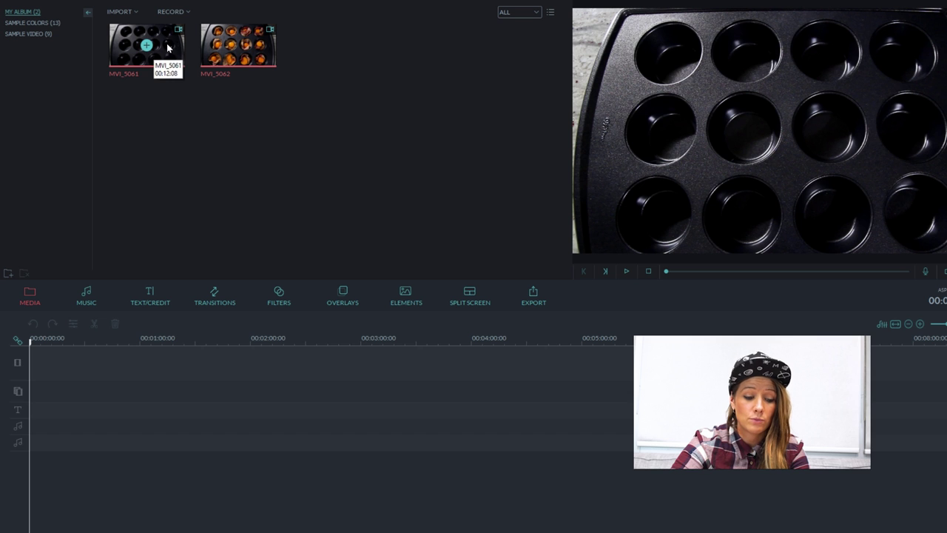
Place clip MVI_5061 on the timeline's video track
{"action": "left_click_drag", "start_coordinate": [168, 47], "coordinate": [185, 197]}
{"action": "left_click_drag", "start_coordinate": [185, 347], "coordinate": [186, 370]}
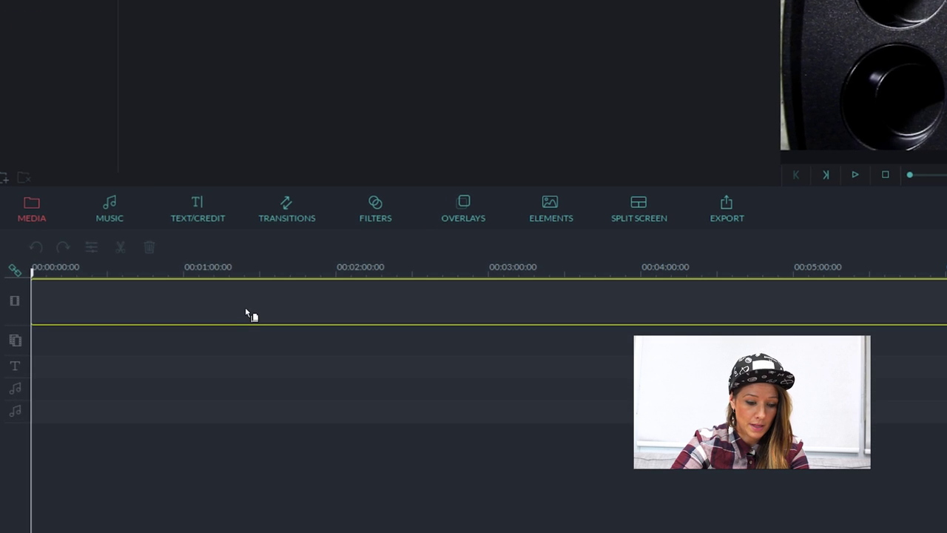
{"action": "left_click_drag", "start_coordinate": [399, 249], "coordinate": [399, 249]}
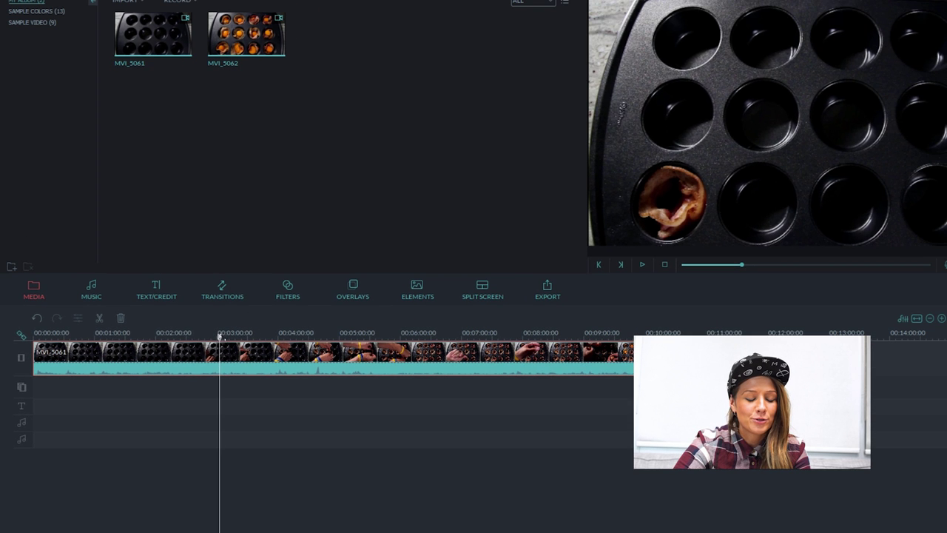
Position the playhead just before the first bacon slice appears
{"action": "left_click_drag", "start_coordinate": [219, 333], "coordinate": [632, 334]}
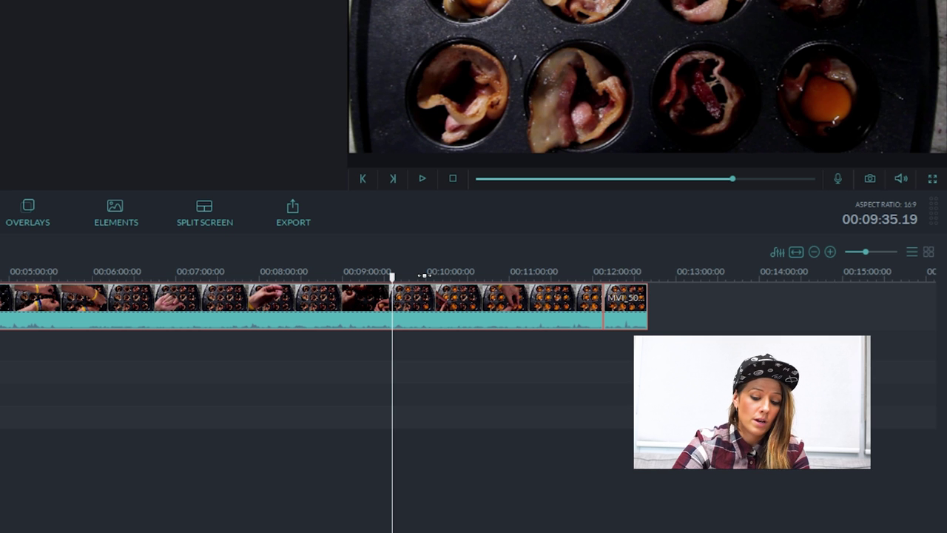
{"action": "left_click_drag", "start_coordinate": [392, 278], "coordinate": [0, 277]}
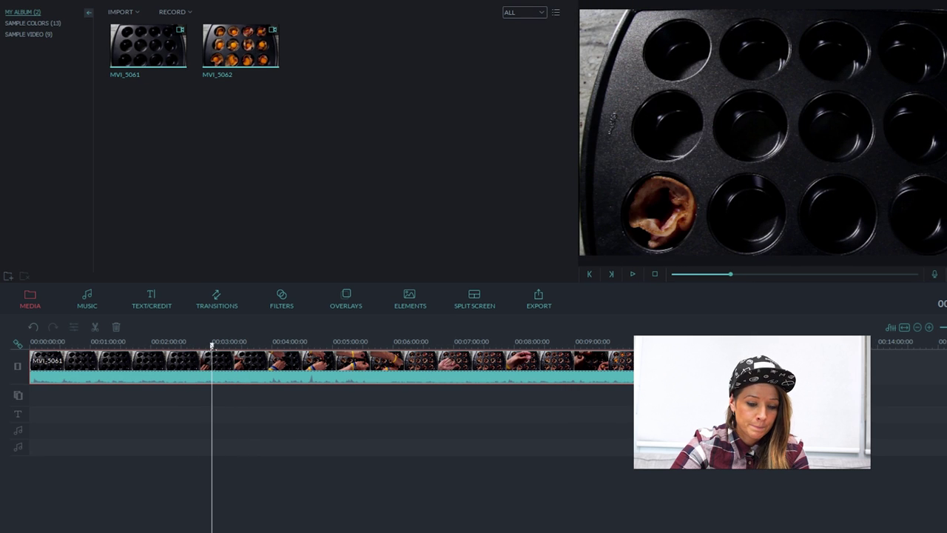
{"action": "mouse_move", "coordinate": [212, 346]}
{"action": "left_mouse_down"}
{"action": "mouse_move", "coordinate": [173, 346]}
{"action": "mouse_move", "coordinate": [218, 337]}
{"action": "left_mouse_up"}
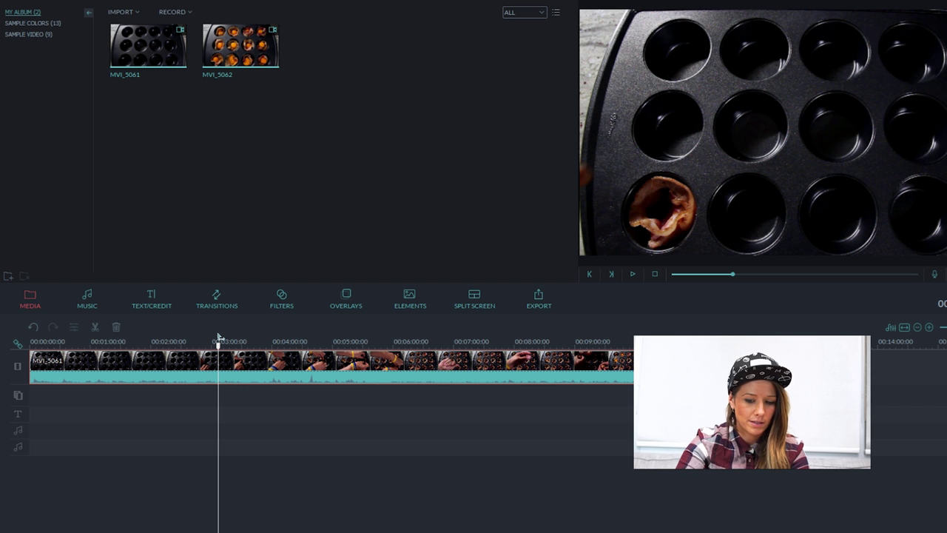
{"action": "mouse_move", "coordinate": [218, 337]}
{"action": "left_mouse_down"}
{"action": "mouse_move", "coordinate": [205, 341]}
{"action": "mouse_move", "coordinate": [220, 332]}
{"action": "mouse_move", "coordinate": [214, 341]}
{"action": "left_mouse_up"}
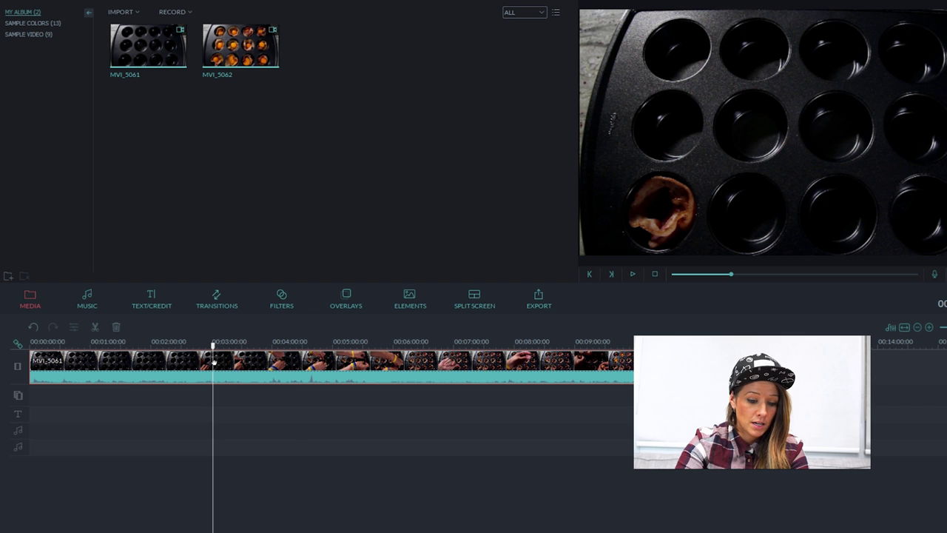
{"action": "right_click", "coordinate": [214, 362]}
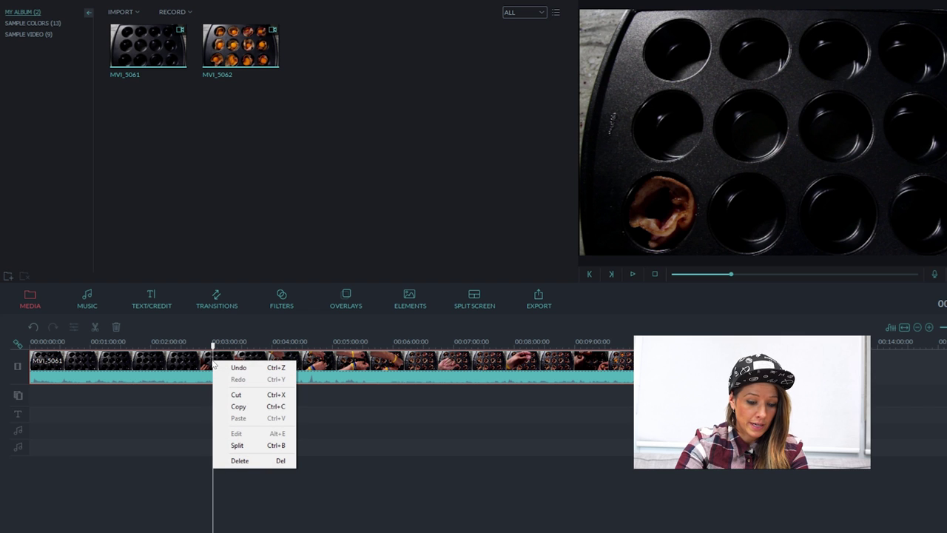
Split MVI_5061 at the playhead and delete the empty-tray opening piece
{"action": "left_click", "coordinate": [274, 447]}
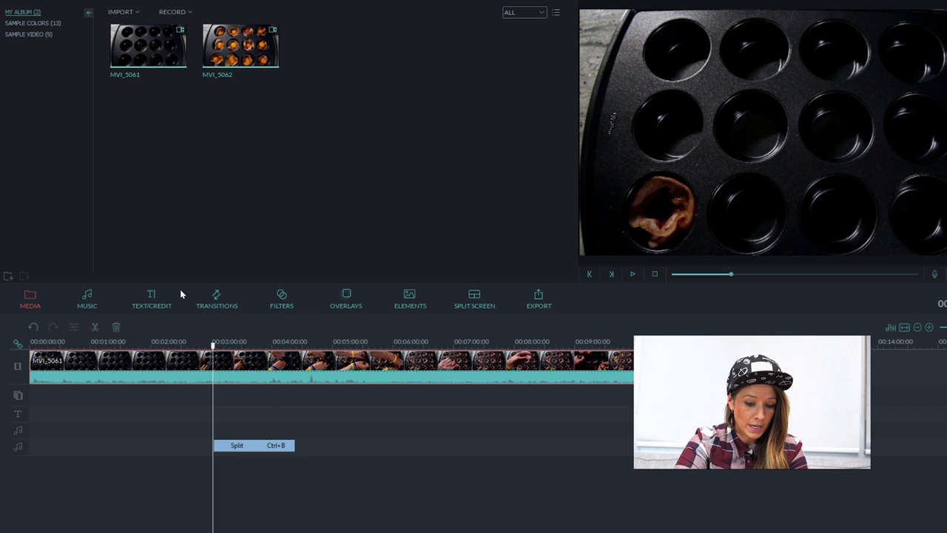
{"action": "left_click", "coordinate": [192, 367]}
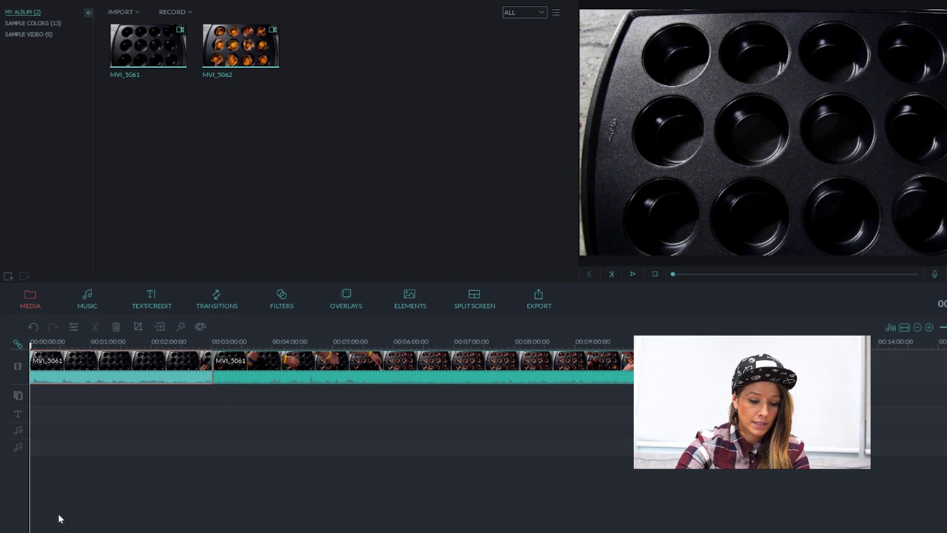
{"action": "right_click", "coordinate": [127, 374]}
{"action": "left_click", "coordinate": [150, 408]}
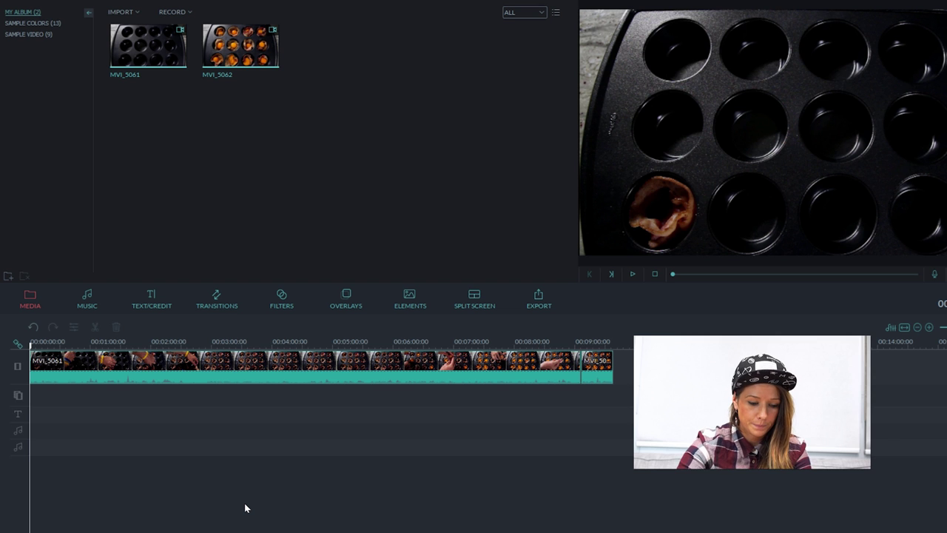
Preview the edit, then split MVI_5061 at the 00:00:05 mark
{"action": "key", "text": "space"}
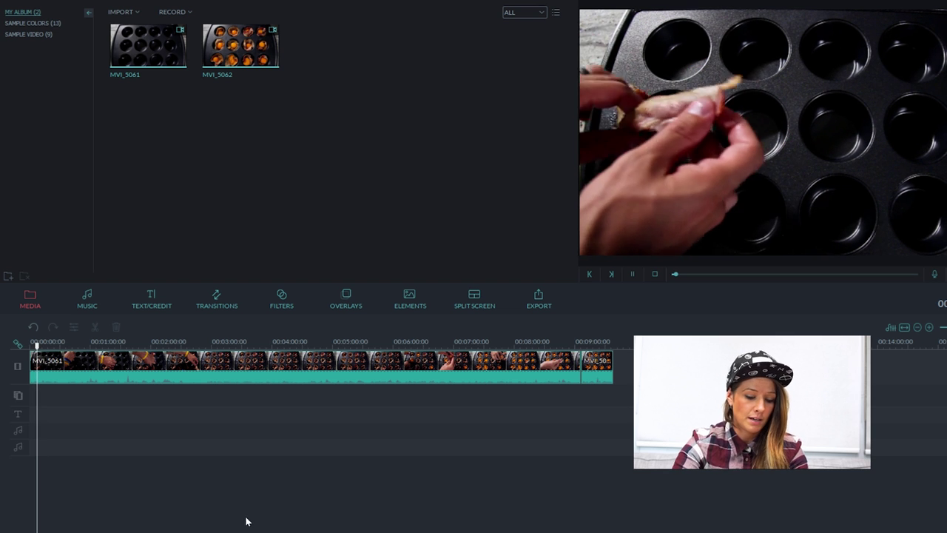
{"action": "key", "text": "space"}
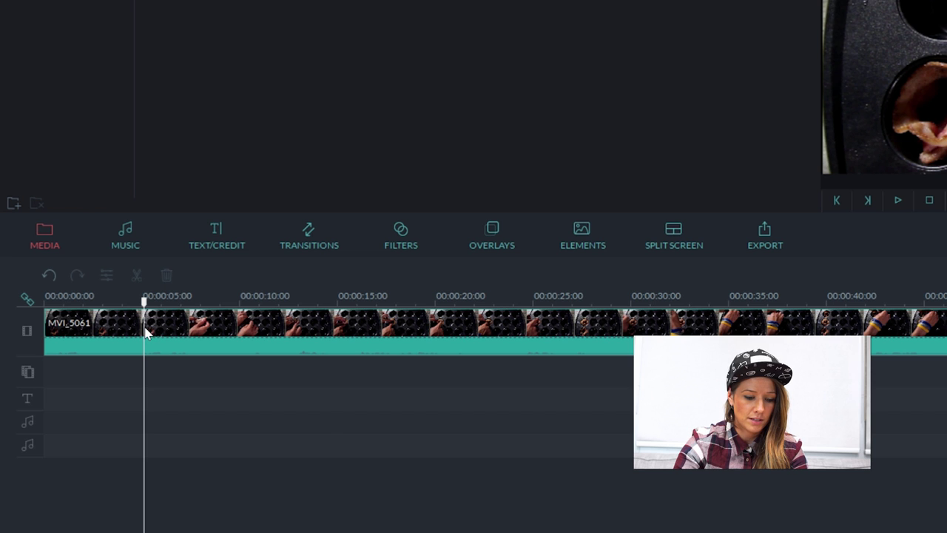
{"action": "left_click", "coordinate": [146, 332]}
{"action": "right_click", "coordinate": [146, 331]}
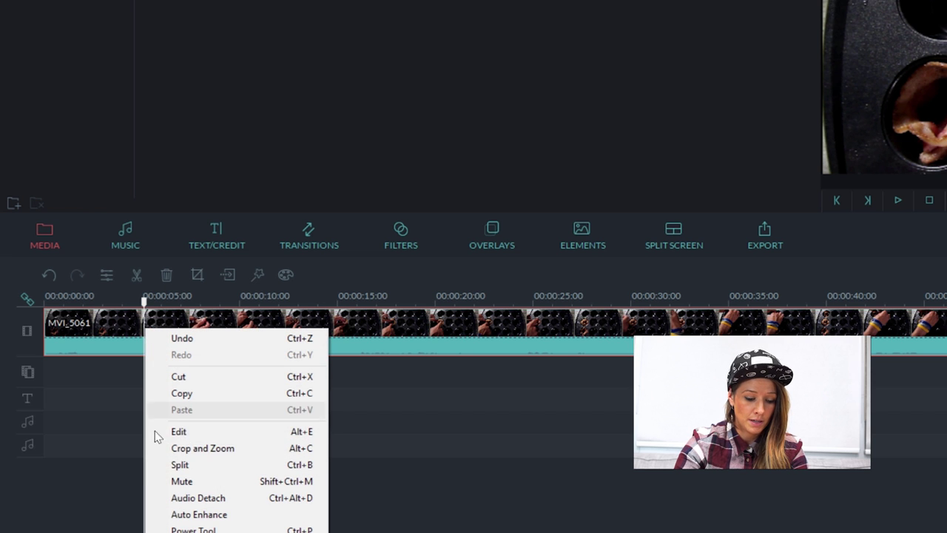
{"action": "left_click", "coordinate": [236, 464]}
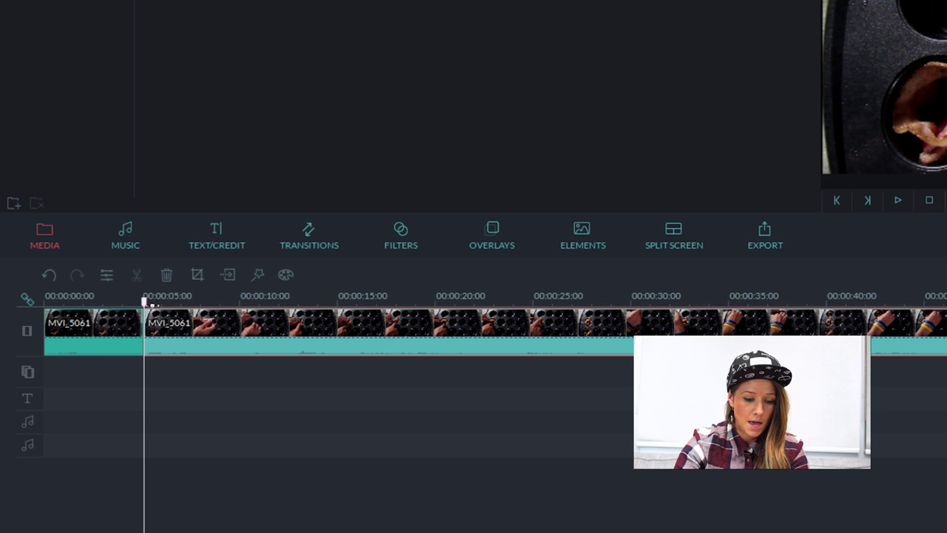
Split the clip again near 00:00:25
{"action": "left_click_drag", "start_coordinate": [146, 302], "coordinate": [157, 312]}
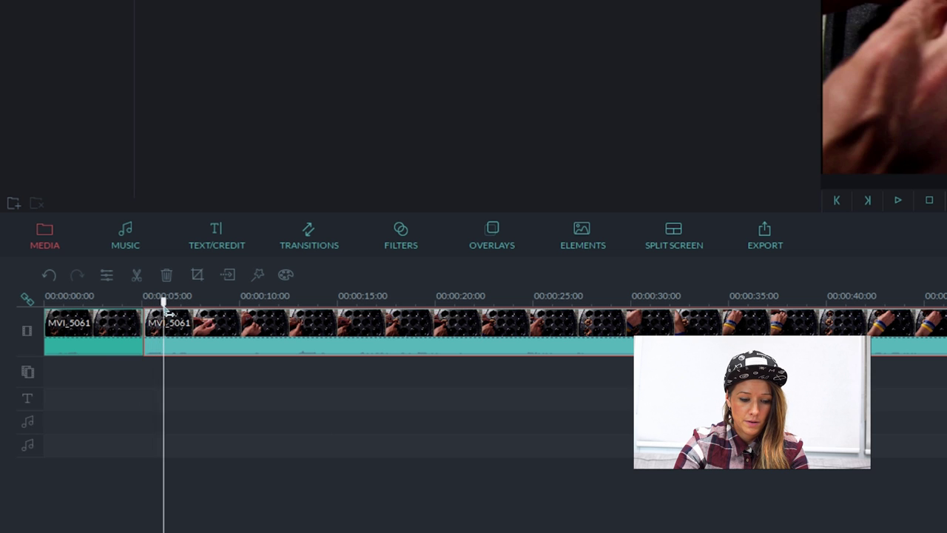
{"action": "left_click_drag", "start_coordinate": [167, 311], "coordinate": [184, 311]}
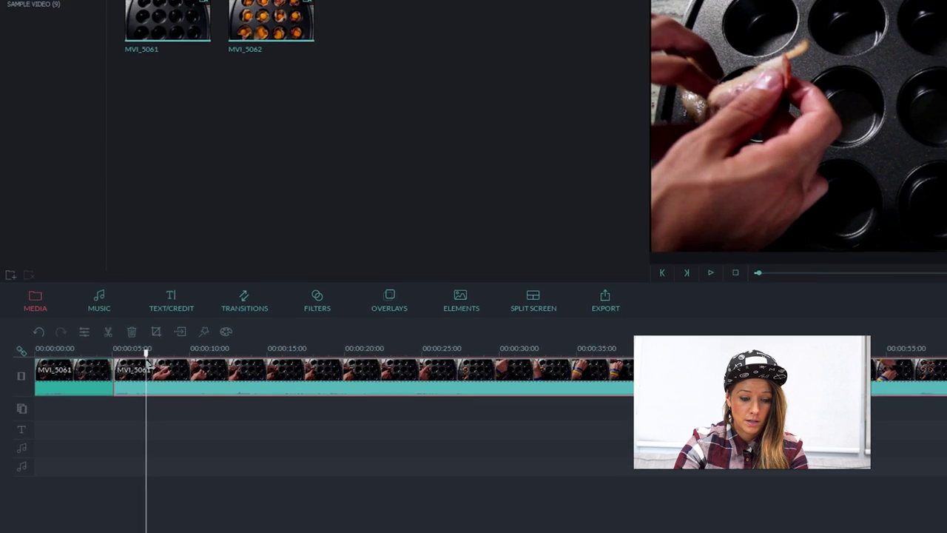
{"action": "left_click_drag", "start_coordinate": [148, 364], "coordinate": [396, 386]}
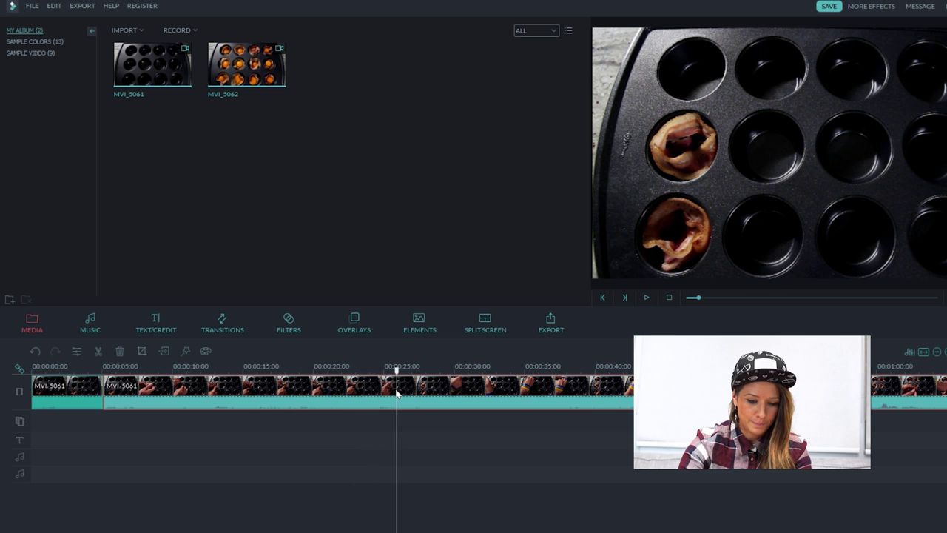
{"action": "right_click", "coordinate": [396, 392]}
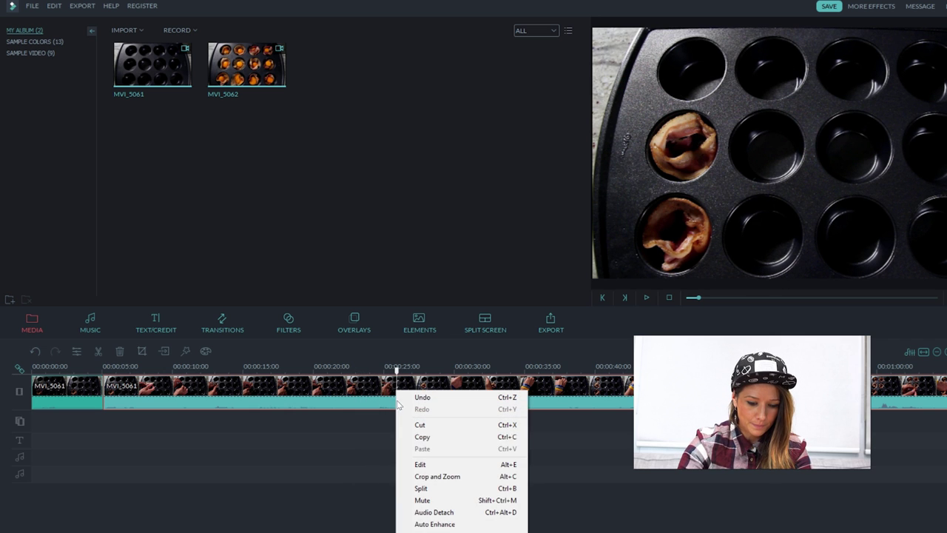
{"action": "left_click", "coordinate": [467, 491]}
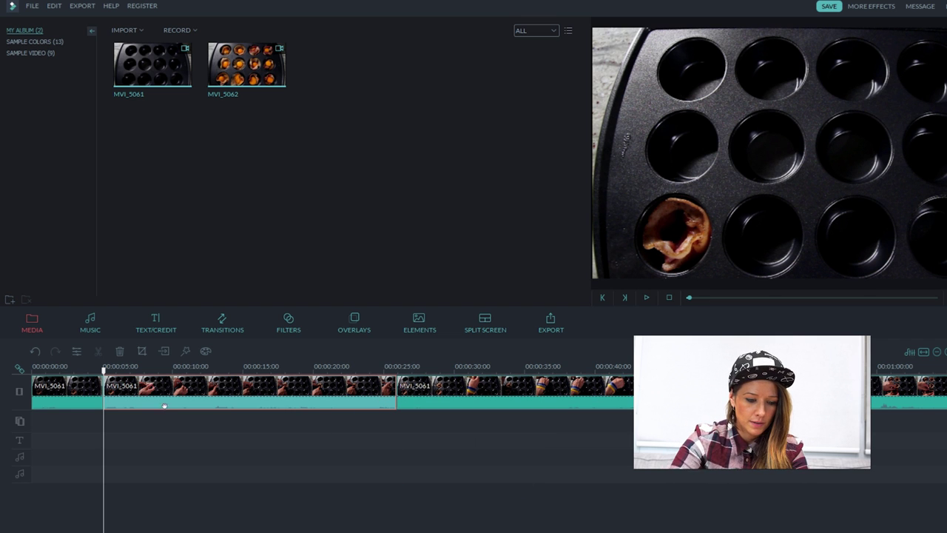
Delete the middle piece between the two cuts and return to the start
{"action": "left_click_drag", "start_coordinate": [103, 371], "coordinate": [307, 392]}
{"action": "right_click", "coordinate": [331, 396]}
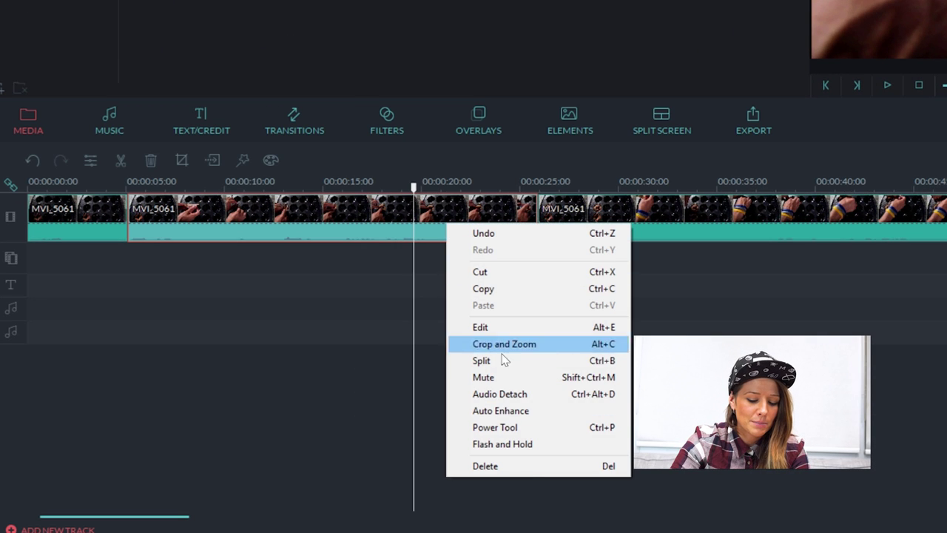
{"action": "left_click", "coordinate": [522, 466]}
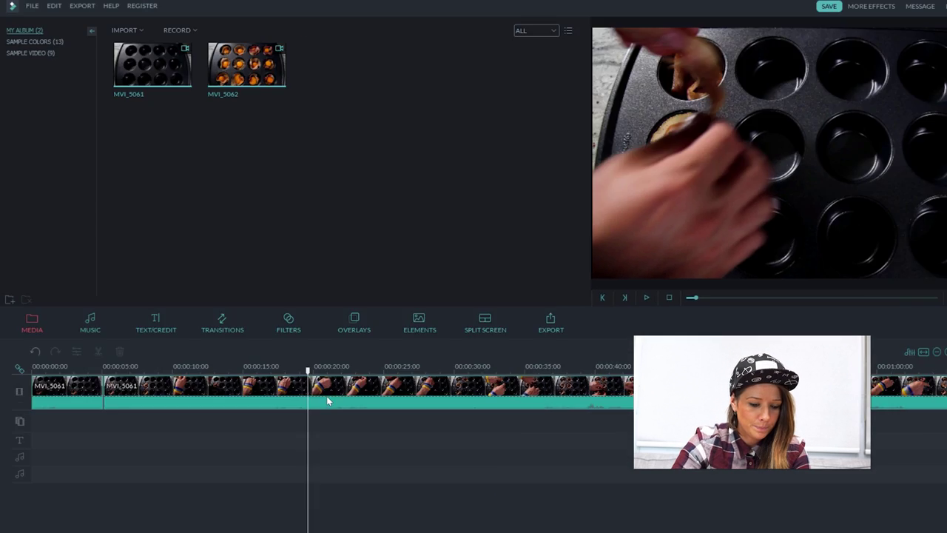
{"action": "left_click", "coordinate": [19, 205]}
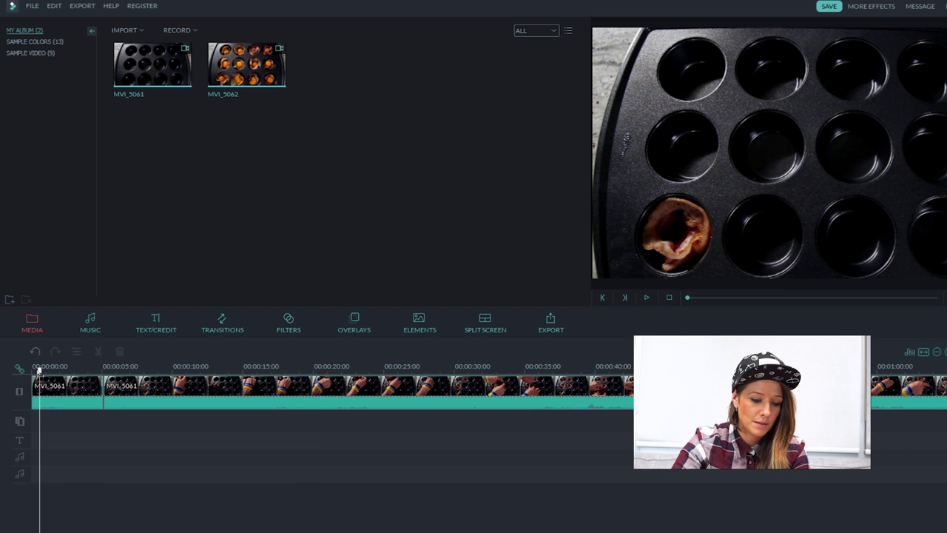
Review the five-second jump cut and split the bacon clip at about 00:00:07
{"action": "left_click_drag", "start_coordinate": [39, 372], "coordinate": [106, 367]}
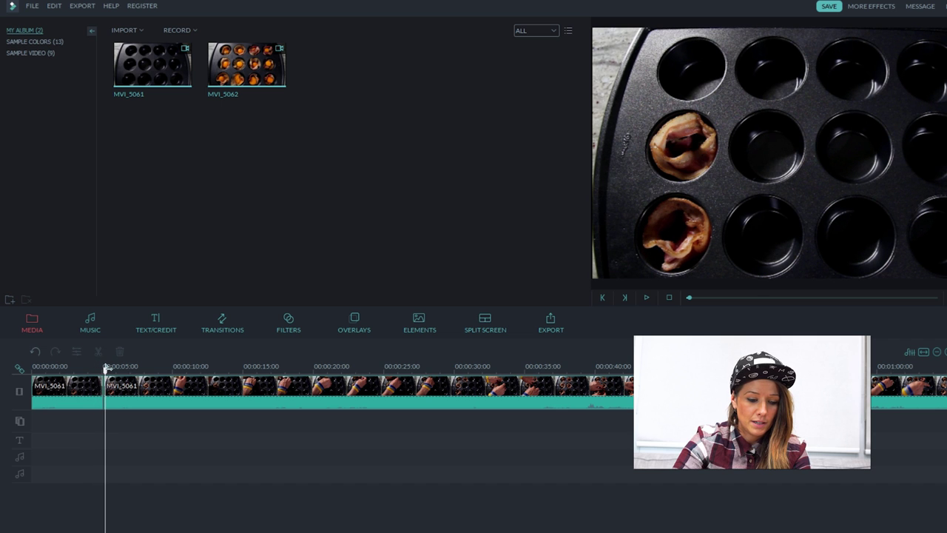
{"action": "left_click_drag", "start_coordinate": [108, 368], "coordinate": [116, 370]}
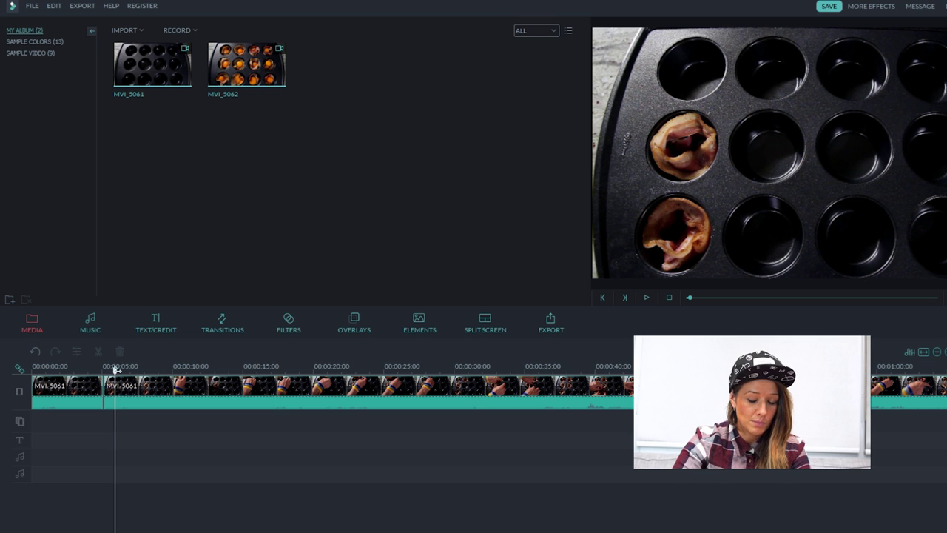
{"action": "left_click_drag", "start_coordinate": [117, 369], "coordinate": [132, 370]}
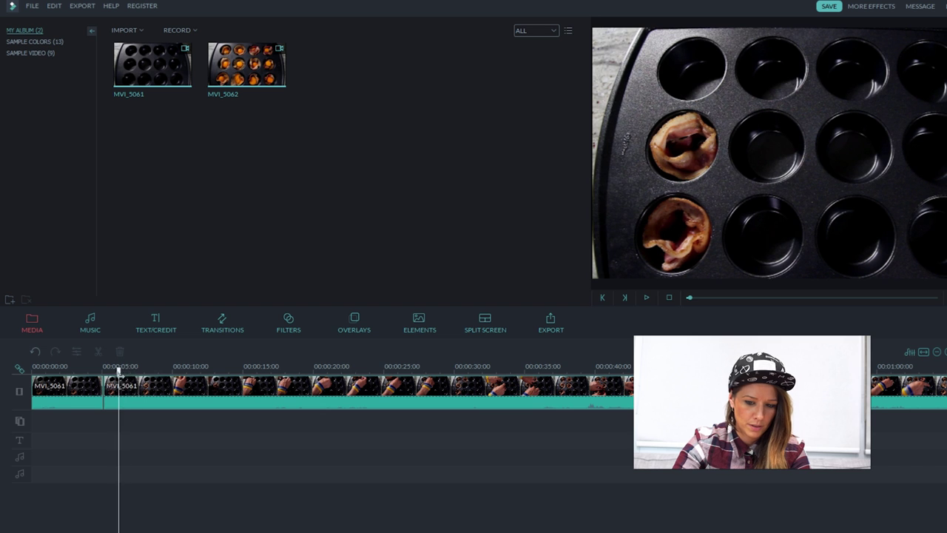
{"action": "left_click_drag", "start_coordinate": [119, 370], "coordinate": [153, 380]}
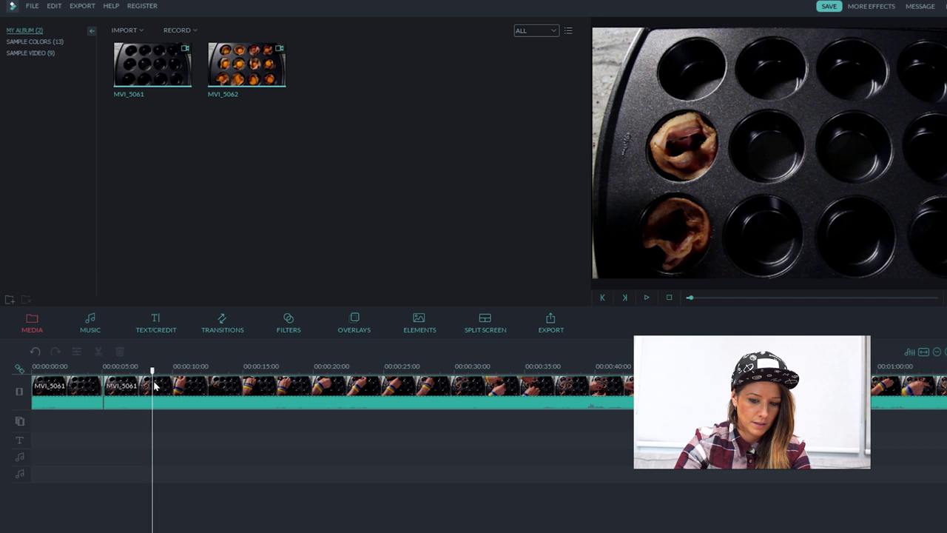
{"action": "right_click", "coordinate": [155, 385]}
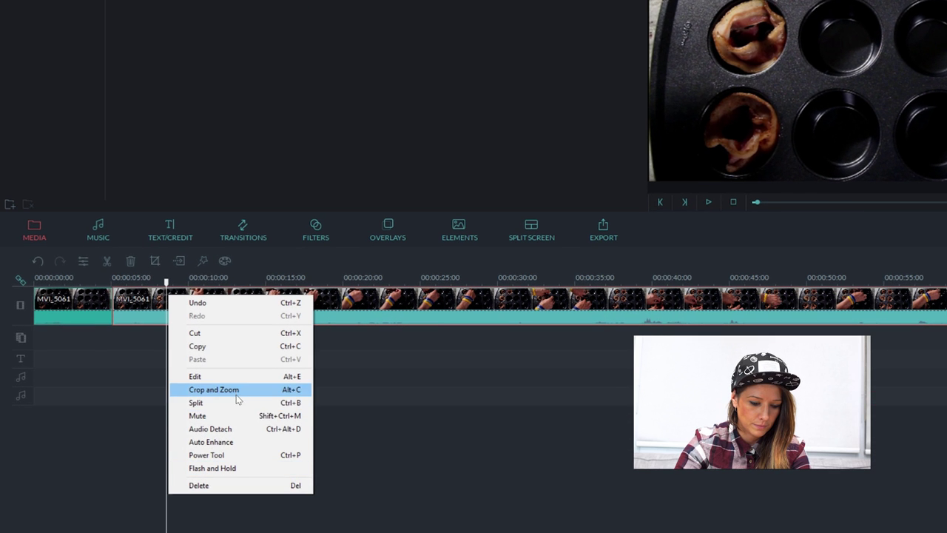
{"action": "left_click", "coordinate": [238, 403]}
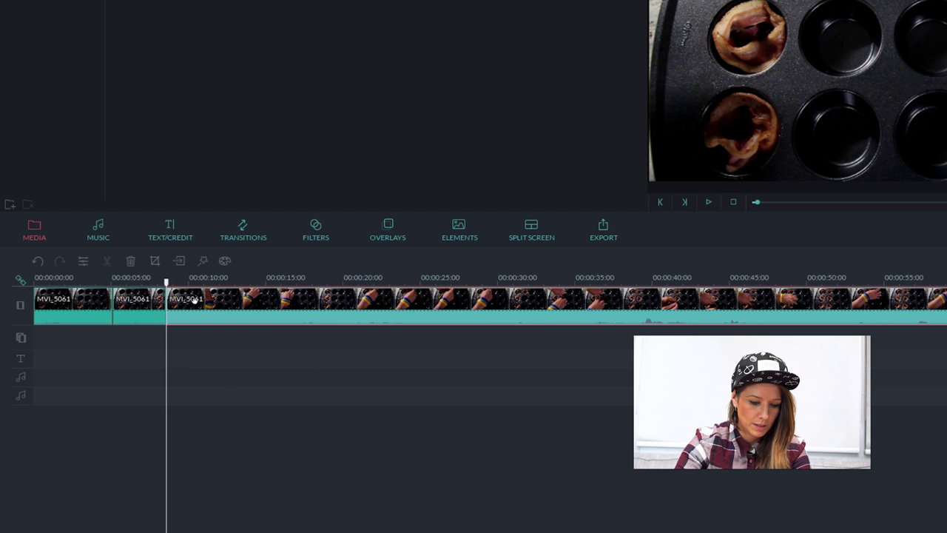
Advance the playhead past the wrist shot to the next cut point
{"action": "left_click_drag", "start_coordinate": [168, 283], "coordinate": [233, 282]}
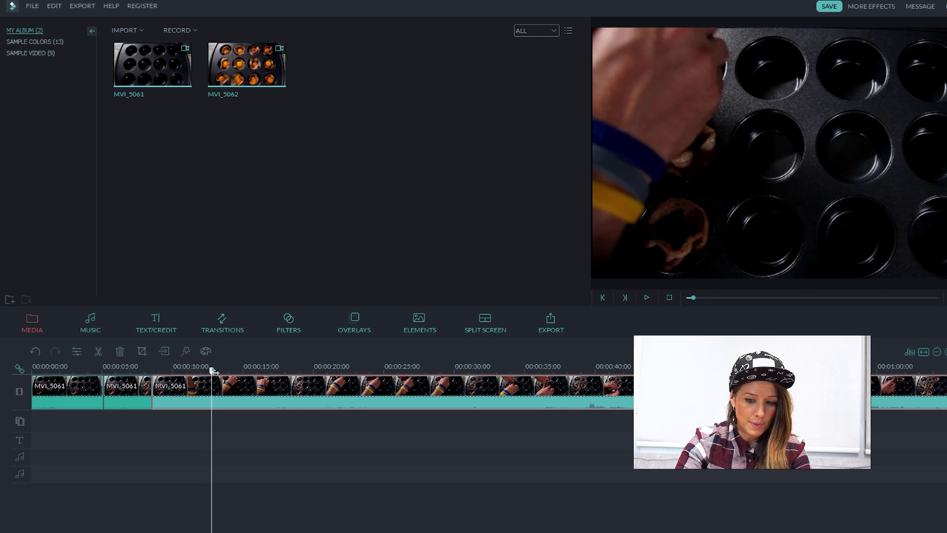
{"action": "left_click_drag", "start_coordinate": [212, 371], "coordinate": [298, 384]}
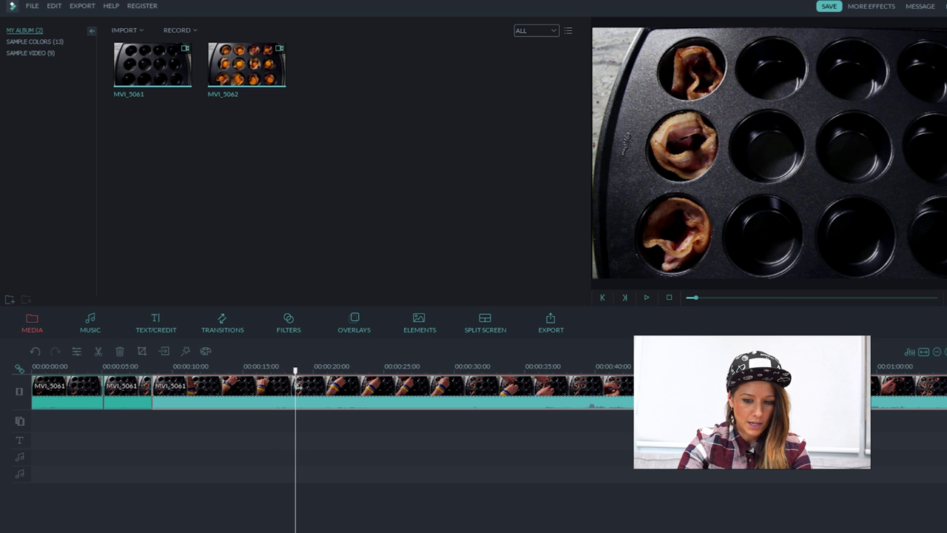
{"action": "right_click", "coordinate": [297, 390]}
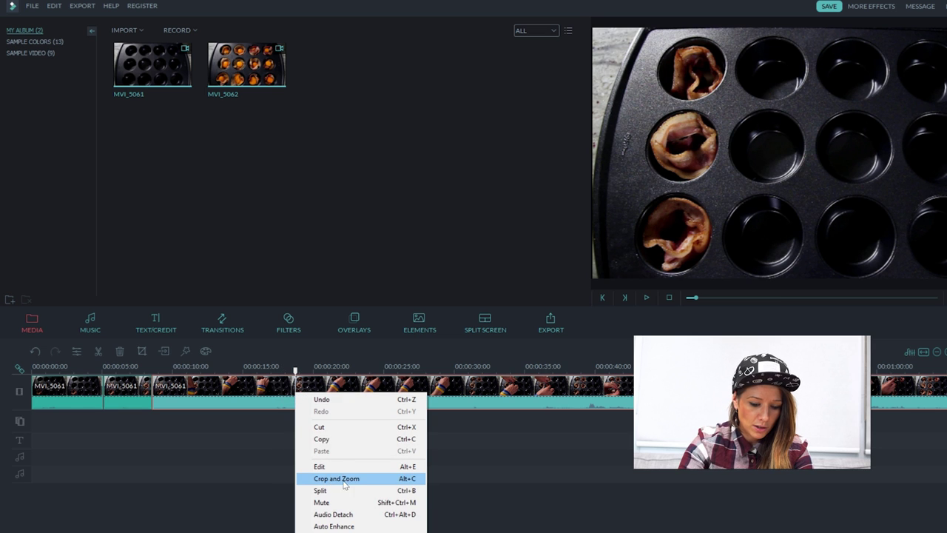
Split near 00:00:19, then undo that unwanted split
{"action": "left_click", "coordinate": [373, 492]}
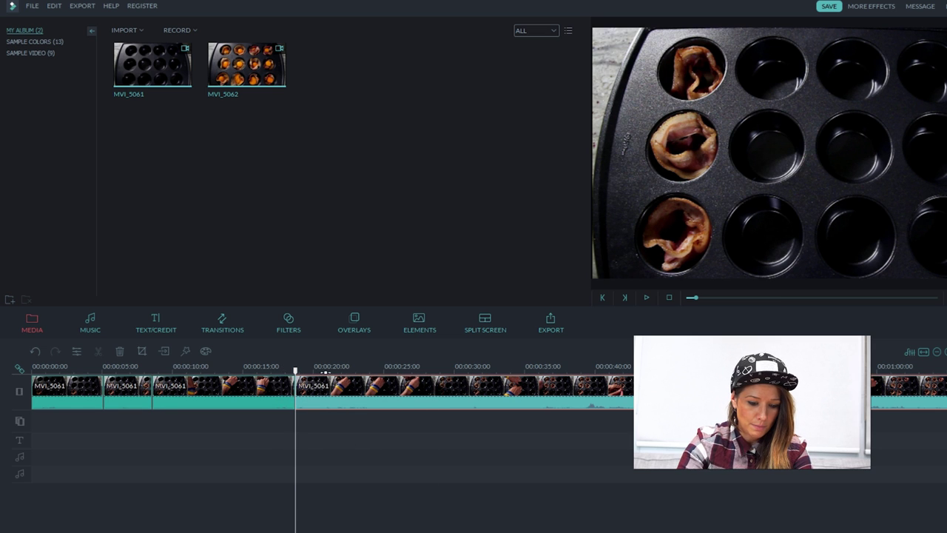
{"action": "right_click", "coordinate": [283, 394]}
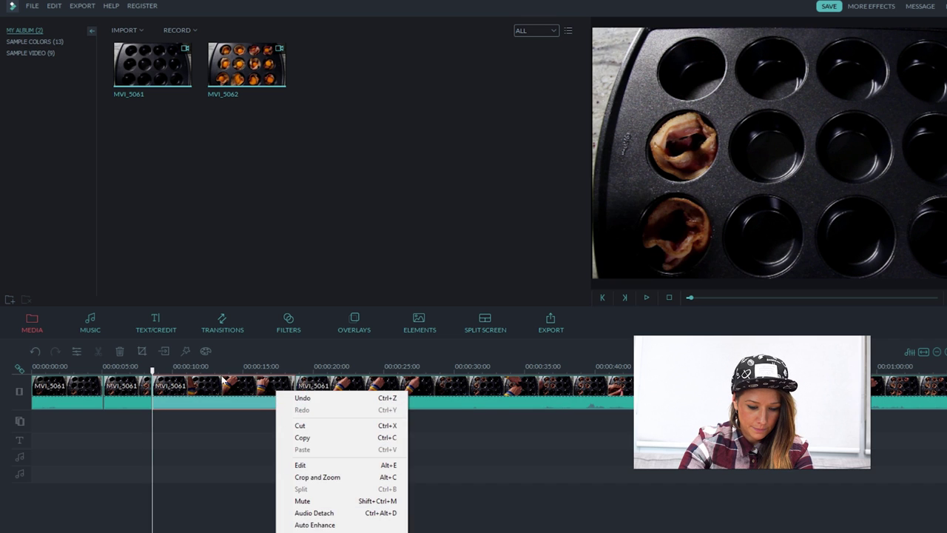
{"action": "left_click", "coordinate": [296, 397]}
Split the bacon clip at about 8 seconds and where hands place bacon in the cups
{"action": "mouse_move", "coordinate": [152, 370]}
{"action": "left_mouse_down"}
{"action": "mouse_move", "coordinate": [167, 370]}
{"action": "mouse_move", "coordinate": [121, 370]}
{"action": "mouse_move", "coordinate": [158, 367]}
{"action": "left_mouse_up"}
{"action": "right_click", "coordinate": [161, 395]}
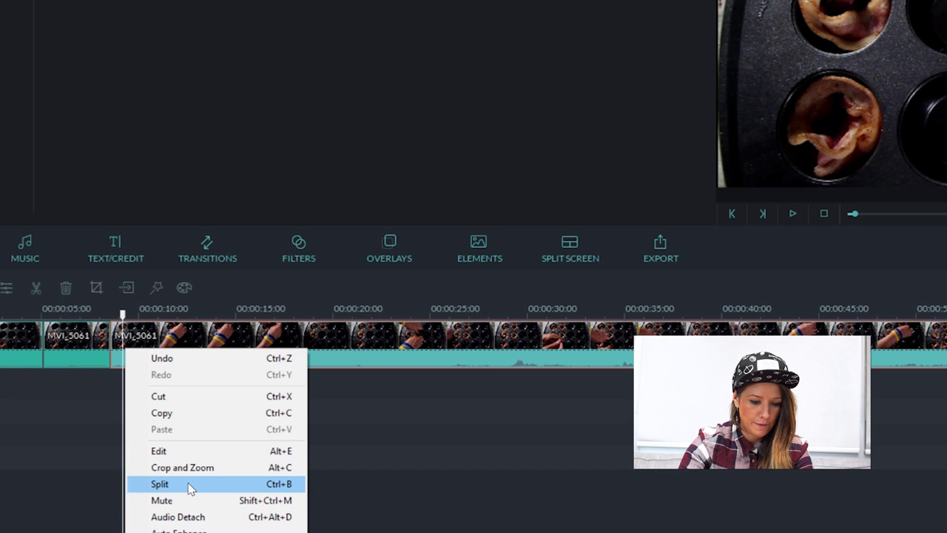
{"action": "left_click", "coordinate": [189, 486]}
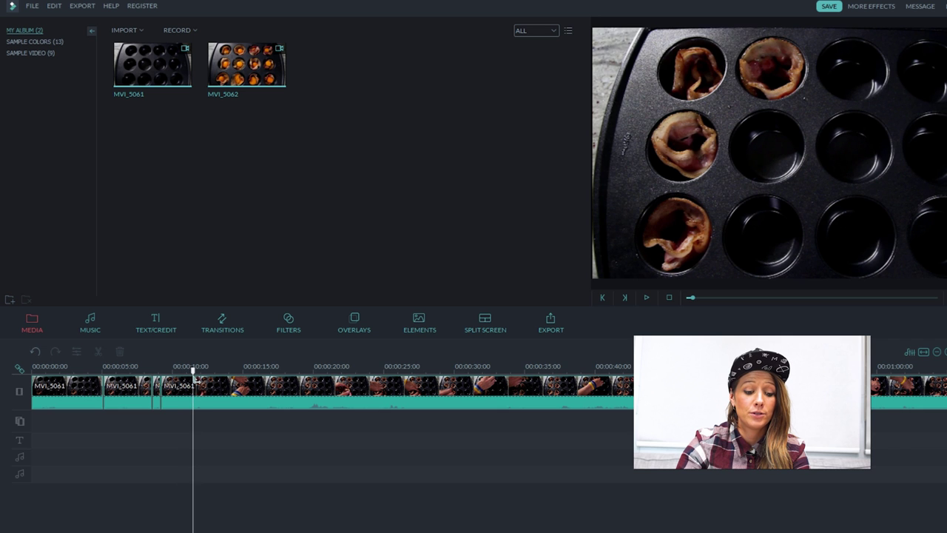
{"action": "mouse_move", "coordinate": [196, 378]}
{"action": "left_mouse_down"}
{"action": "mouse_move", "coordinate": [205, 379]}
{"action": "mouse_move", "coordinate": [194, 386]}
{"action": "left_mouse_up"}
{"action": "right_click", "coordinate": [190, 385]}
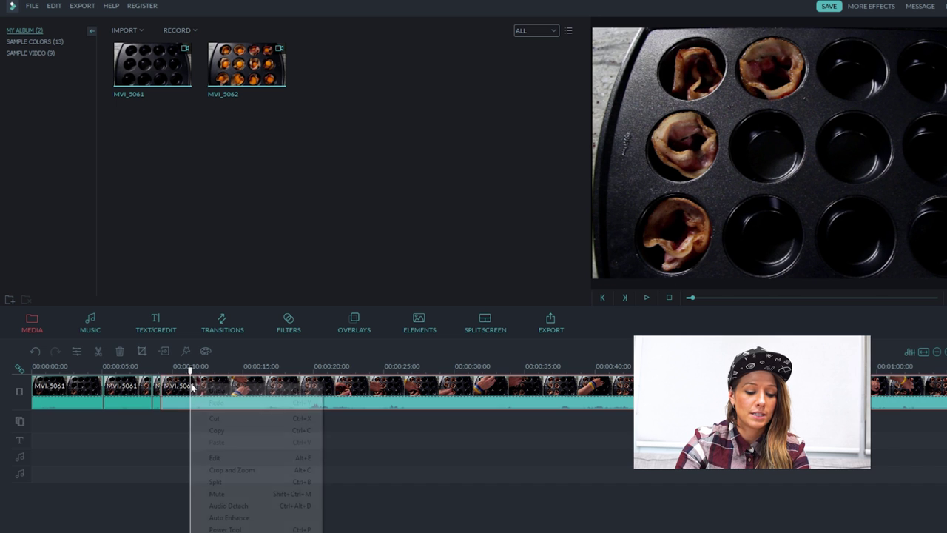
{"action": "left_click", "coordinate": [226, 481]}
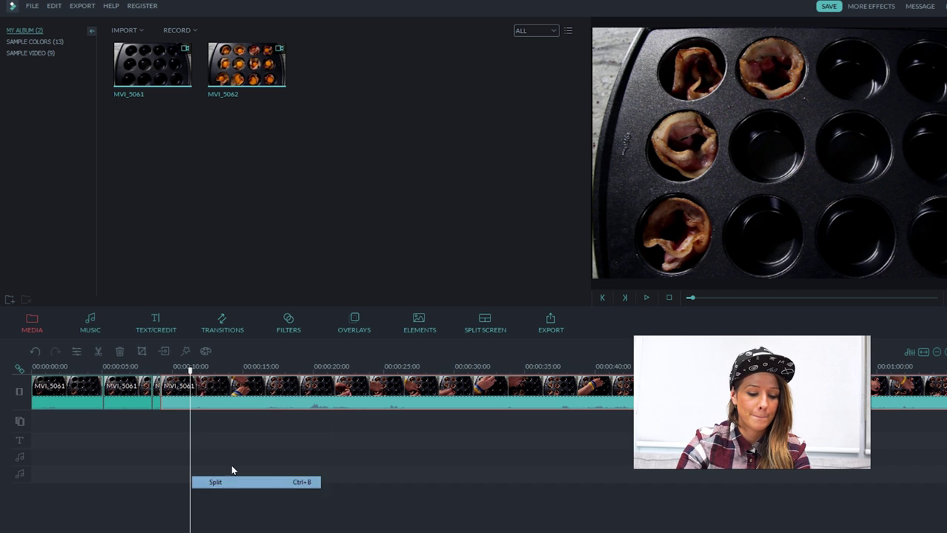
Split at about 10 seconds and delete the unwanted piece as a jump cut
{"action": "left_click_drag", "start_coordinate": [191, 372], "coordinate": [265, 375]}
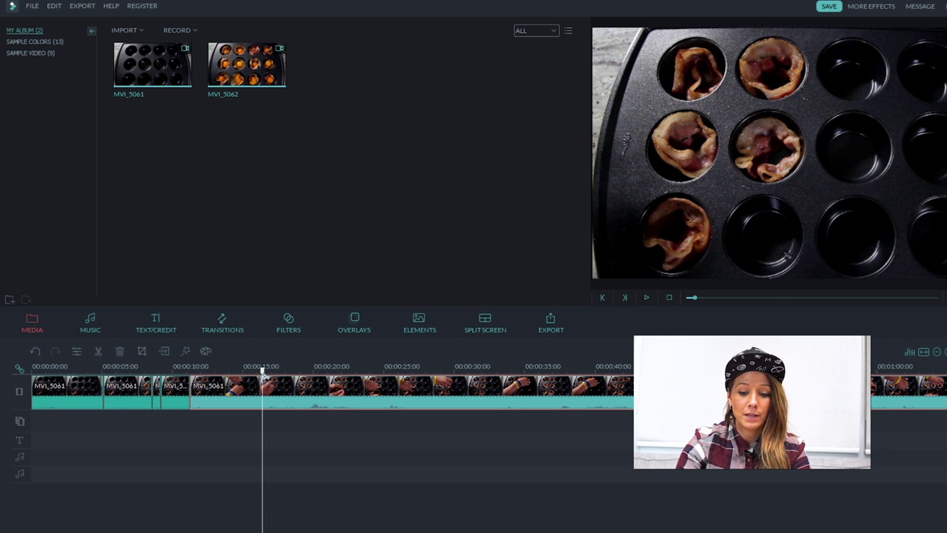
{"action": "right_click", "coordinate": [261, 386]}
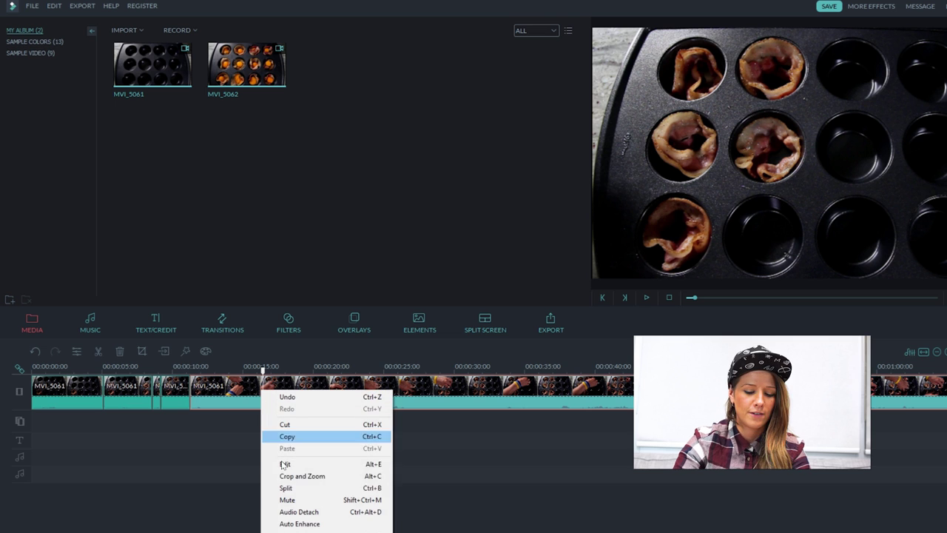
{"action": "left_click", "coordinate": [303, 488]}
{"action": "key", "text": "Delete"}
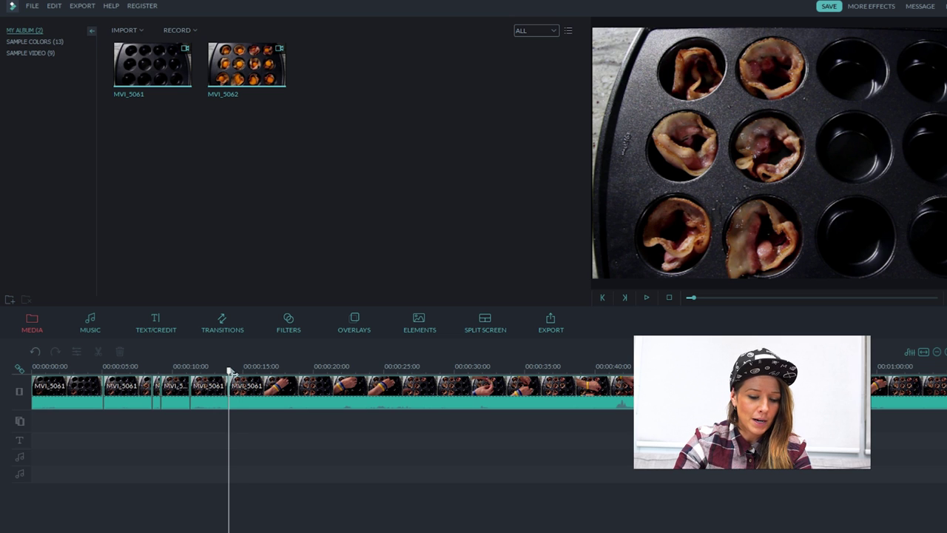
{"action": "left_click_drag", "start_coordinate": [230, 370], "coordinate": [236, 371]}
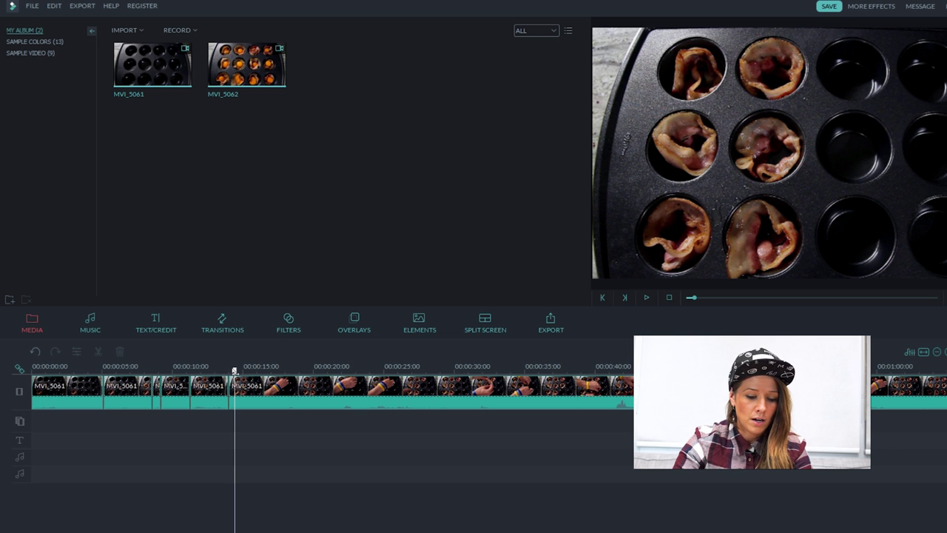
Scrub the playhead from about 00:00:11 ahead past 00:00:31 until a hand appears
{"action": "left_click_drag", "start_coordinate": [236, 371], "coordinate": [243, 370]}
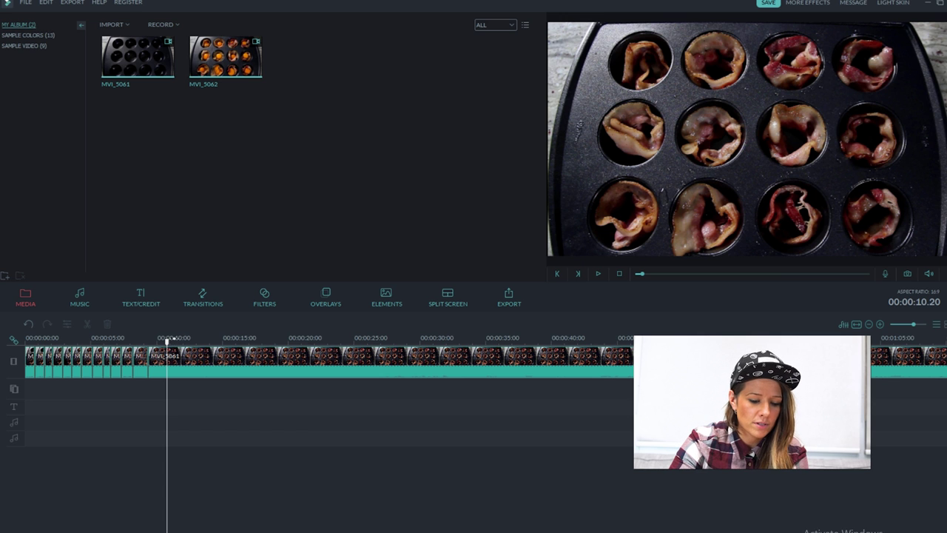
{"action": "left_click_drag", "start_coordinate": [169, 341], "coordinate": [218, 339]}
{"action": "left_click_drag", "start_coordinate": [304, 336], "coordinate": [787, 348]}
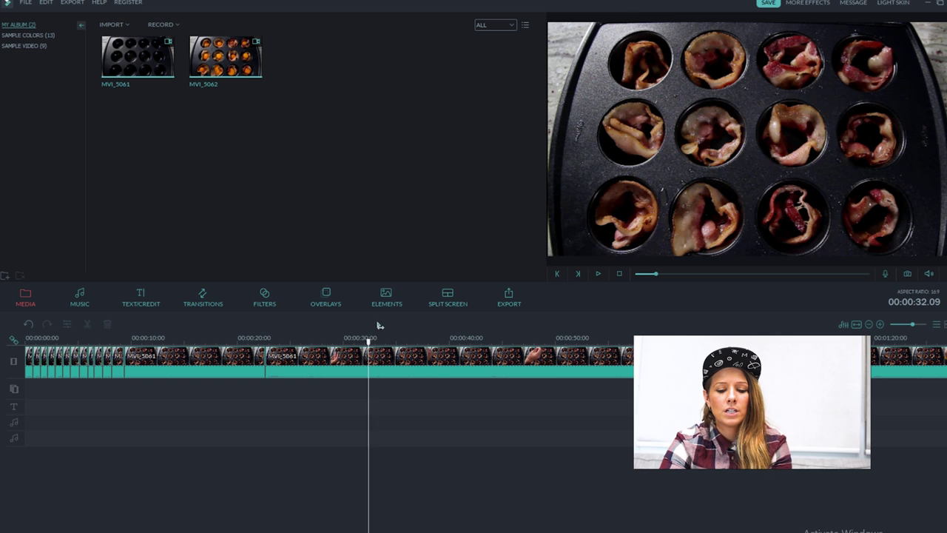
{"action": "left_click_drag", "start_coordinate": [379, 325], "coordinate": [714, 337]}
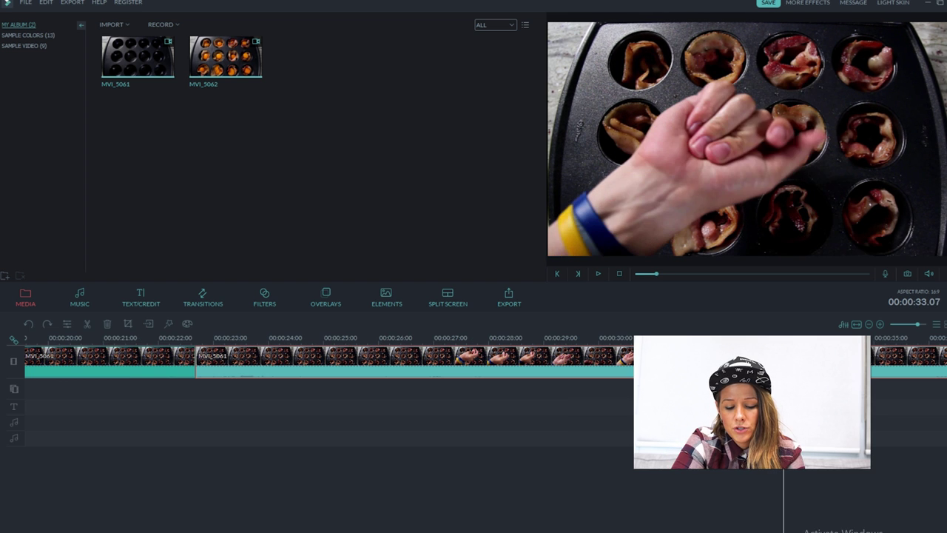
{"action": "left_click_drag", "start_coordinate": [787, 348], "coordinate": [756, 350]}
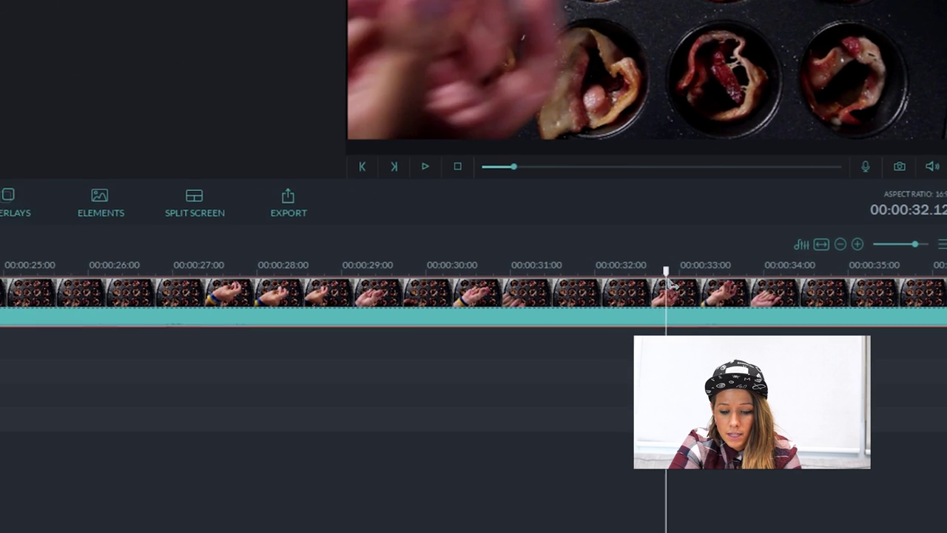
{"action": "left_click_drag", "start_coordinate": [669, 285], "coordinate": [680, 290]}
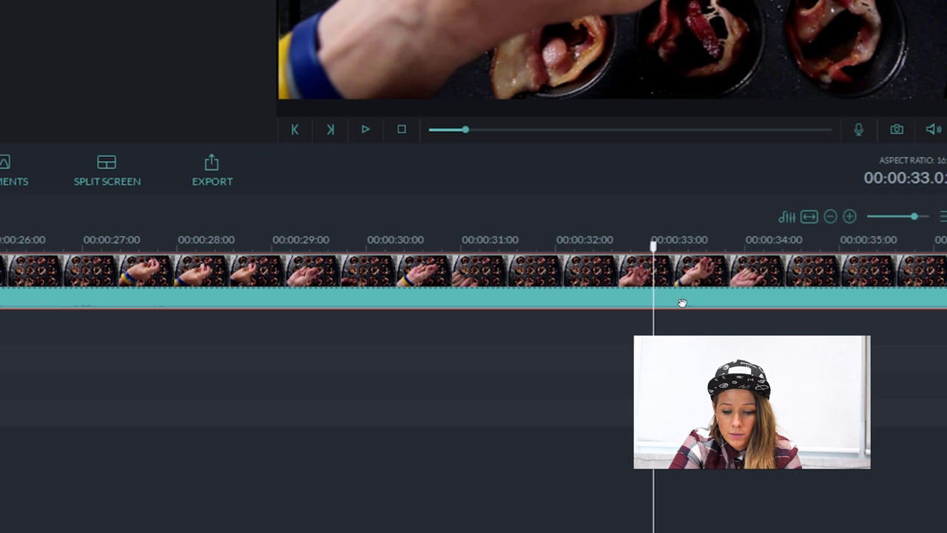
{"action": "left_click_drag", "start_coordinate": [922, 219], "coordinate": [927, 219]}
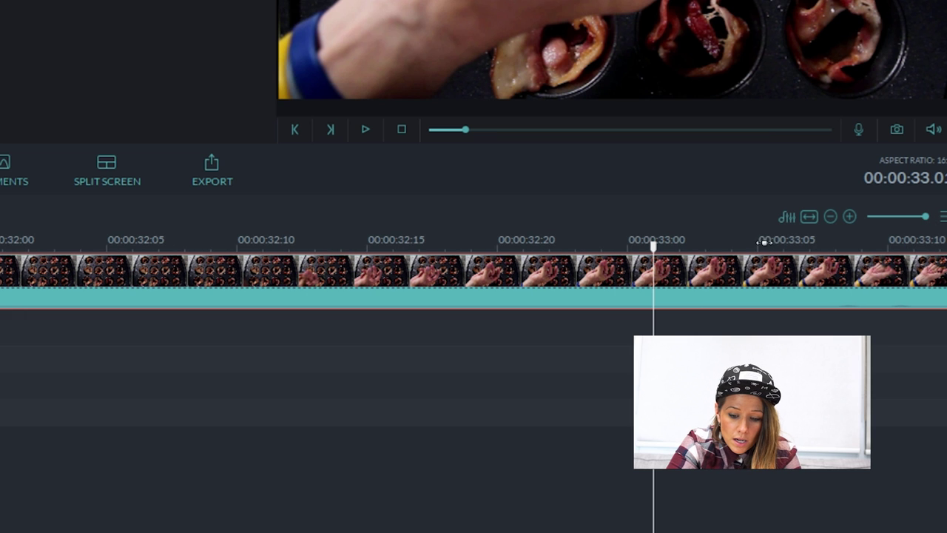
{"action": "left_click_drag", "start_coordinate": [654, 254], "coordinate": [854, 322]}
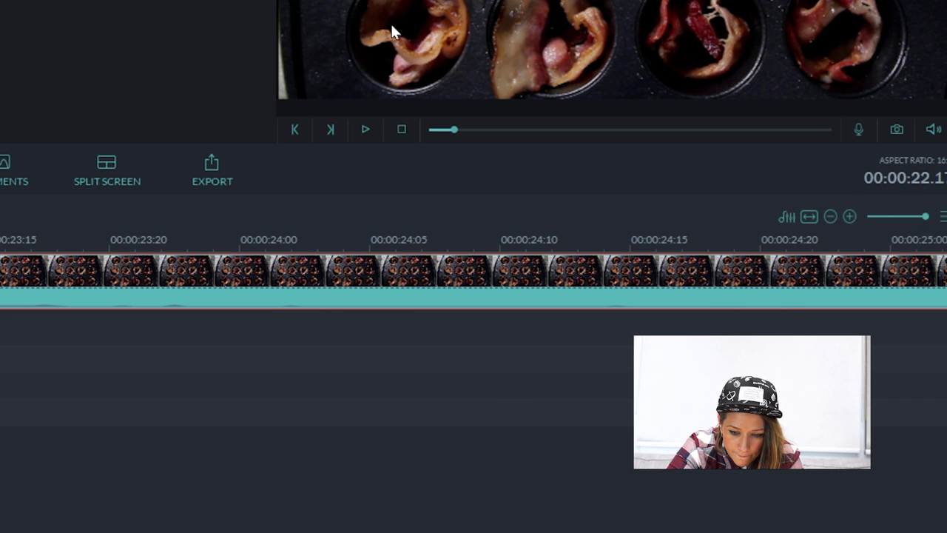
{"action": "left_click_drag", "start_coordinate": [924, 216], "coordinate": [915, 217]}
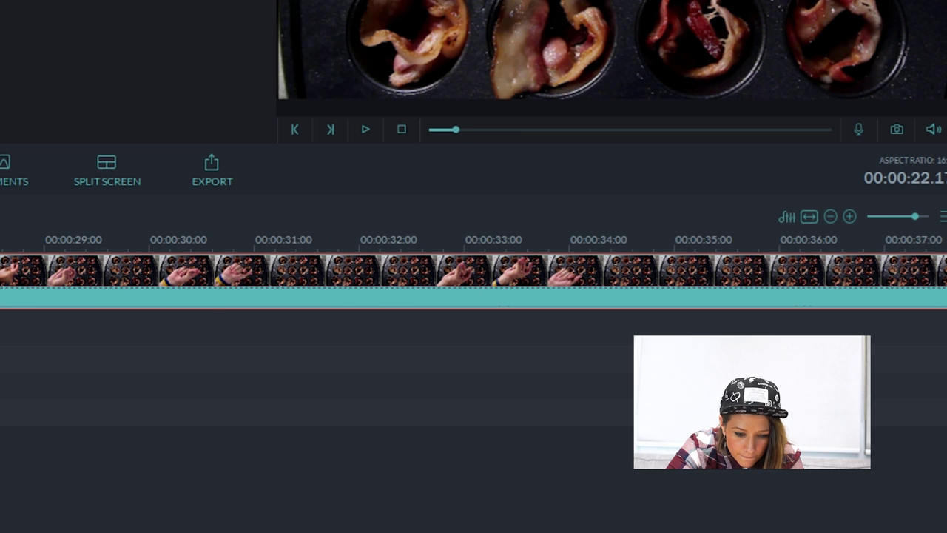
{"action": "left_click_drag", "start_coordinate": [42, 222], "coordinate": [489, 238]}
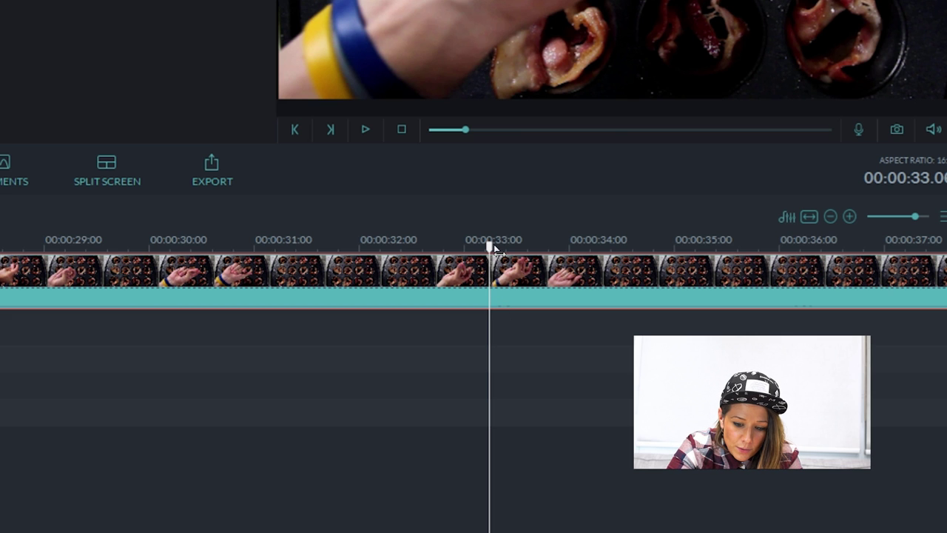
{"action": "left_click_drag", "start_coordinate": [489, 245], "coordinate": [494, 246]}
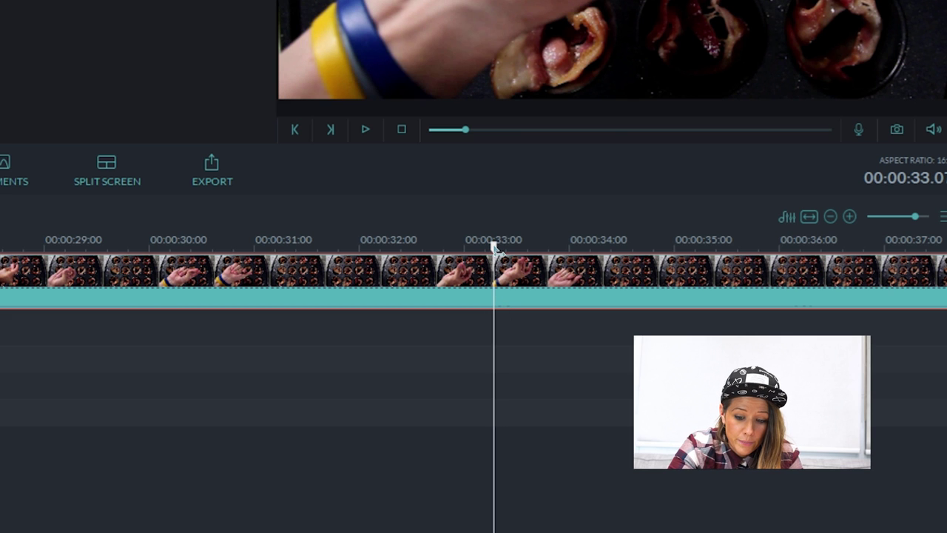
{"action": "left_click_drag", "start_coordinate": [497, 252], "coordinate": [403, 290]}
Split MVI_5061 at 00:00:32 and 00:00:34 and delete the piece between them
{"action": "right_click", "coordinate": [392, 272]}
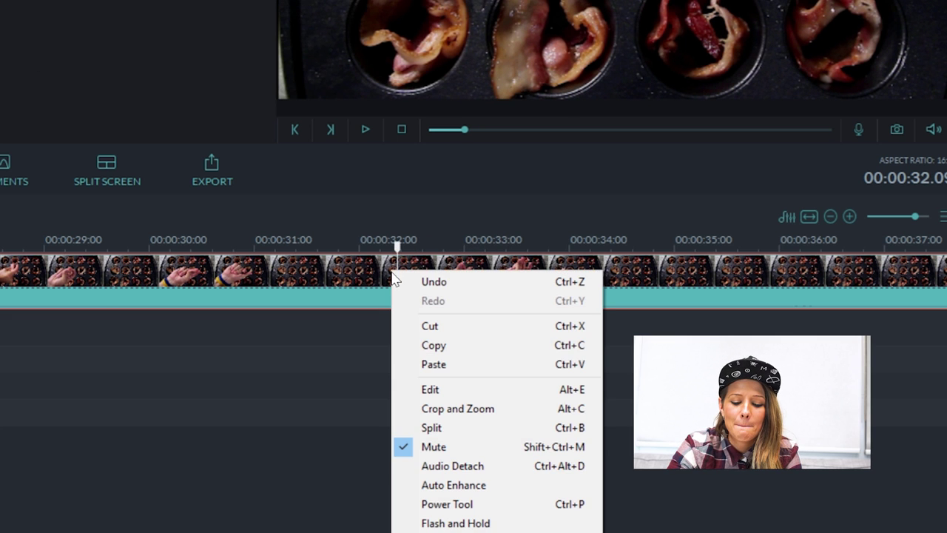
{"action": "left_click", "coordinate": [481, 429]}
{"action": "left_click", "coordinate": [590, 244]}
{"action": "right_click", "coordinate": [589, 272]}
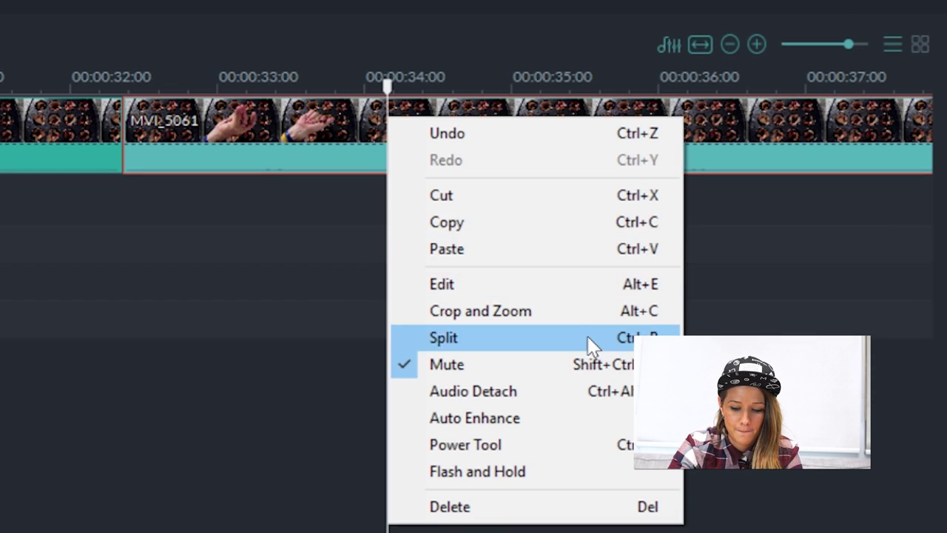
{"action": "left_click", "coordinate": [590, 339]}
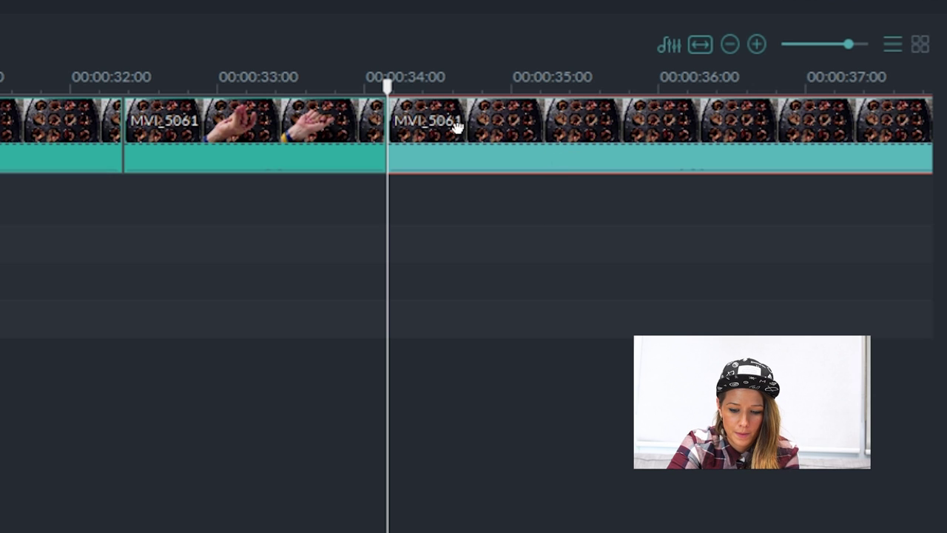
{"action": "left_click_drag", "start_coordinate": [388, 87], "coordinate": [614, 83]}
{"action": "right_click", "coordinate": [3, 139]}
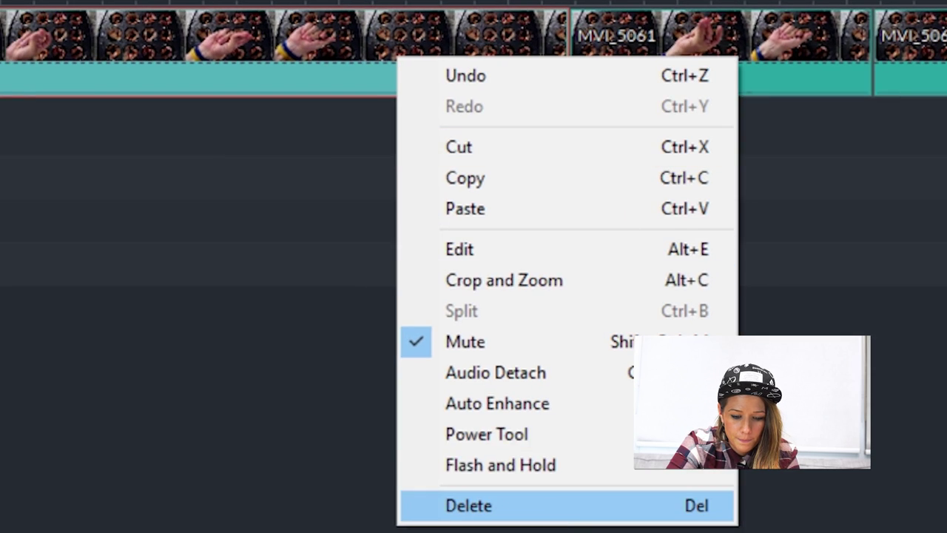
{"action": "left_click", "coordinate": [474, 506]}
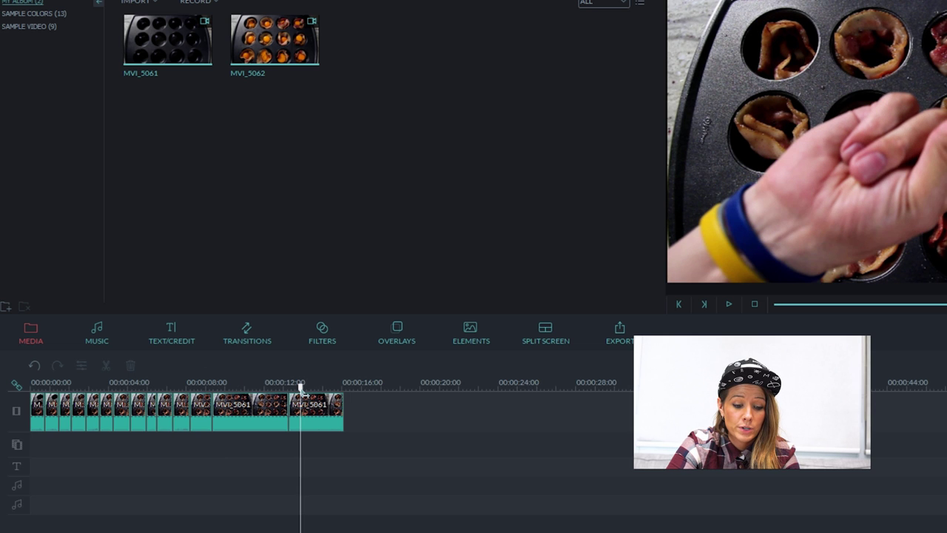
Split the last bacon clip at the playhead around 00:00:12.7
{"action": "left_click_drag", "start_coordinate": [302, 390], "coordinate": [319, 384]}
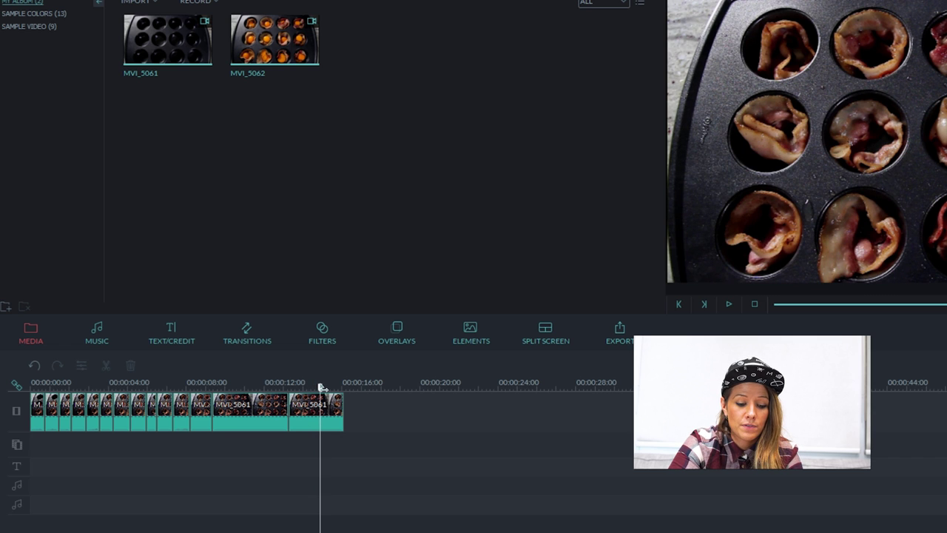
{"action": "mouse_move", "coordinate": [326, 386]}
{"action": "left_mouse_down"}
{"action": "mouse_move", "coordinate": [345, 384]}
{"action": "mouse_move", "coordinate": [302, 385]}
{"action": "mouse_move", "coordinate": [319, 386]}
{"action": "left_mouse_up"}
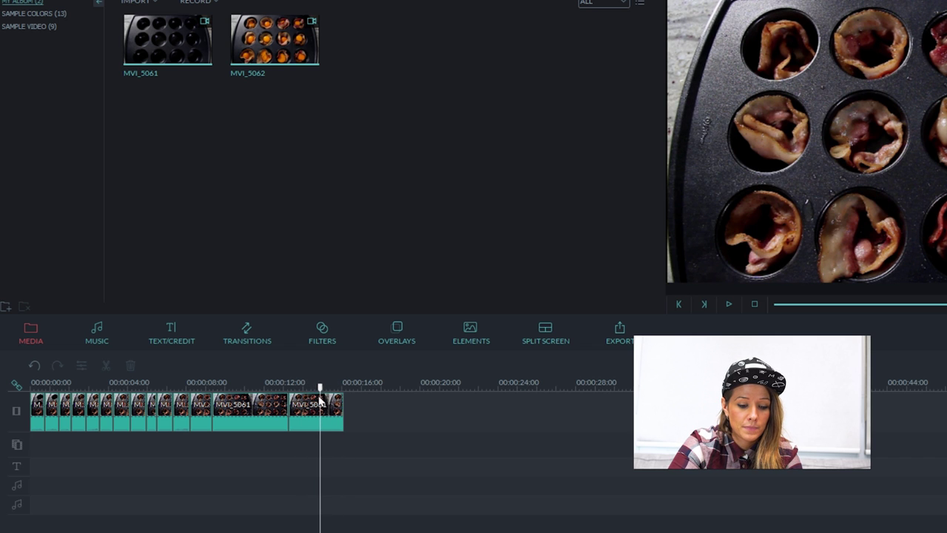
{"action": "right_click", "coordinate": [321, 399]}
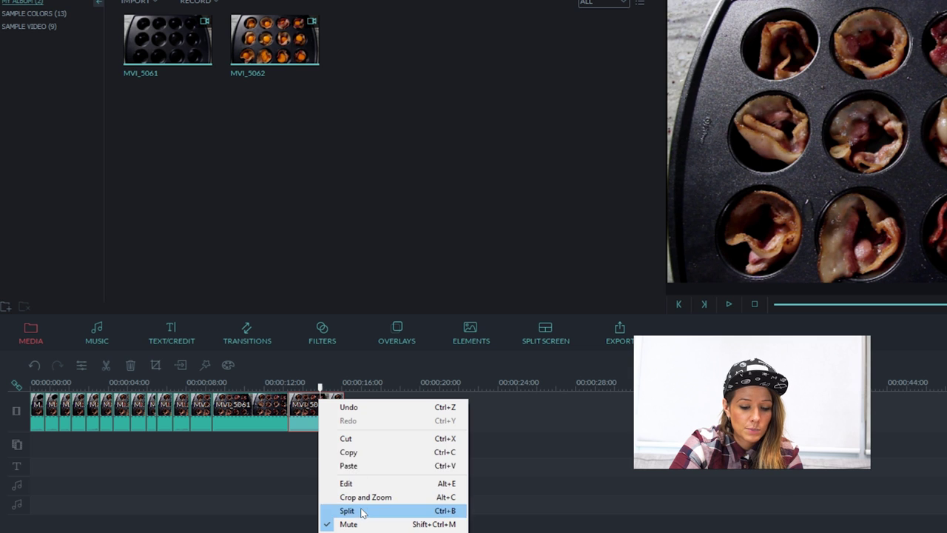
{"action": "left_click", "coordinate": [363, 511]}
Delete the leftover tail piece and append MVI_5062 after the bacon clips
{"action": "right_click", "coordinate": [332, 419]}
{"action": "key", "text": "Escape"}
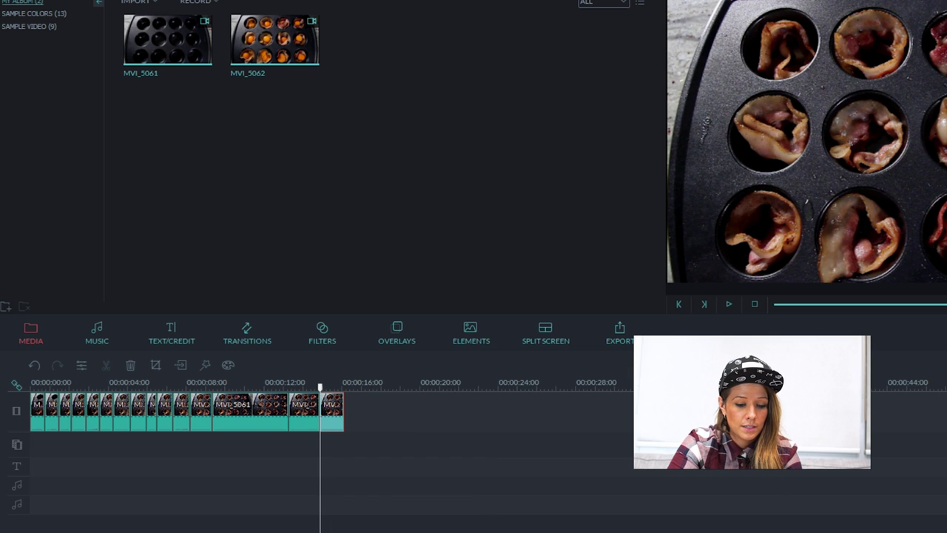
{"action": "key", "text": "Delete"}
{"action": "left_click_drag", "start_coordinate": [271, 48], "coordinate": [392, 415]}
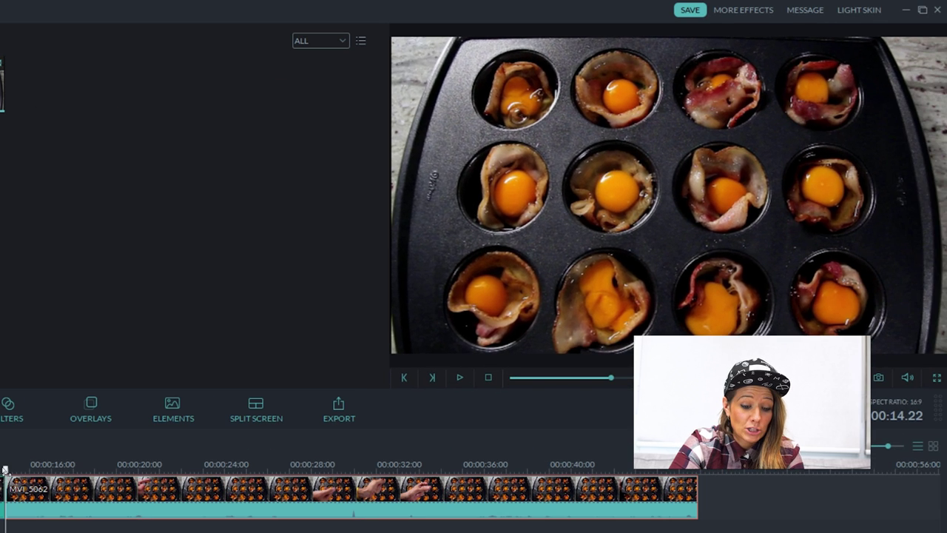
Split the MVI_5062 egg clip at about 00:00:16 with Ctrl+B
{"action": "left_click_drag", "start_coordinate": [5, 470], "coordinate": [18, 471]}
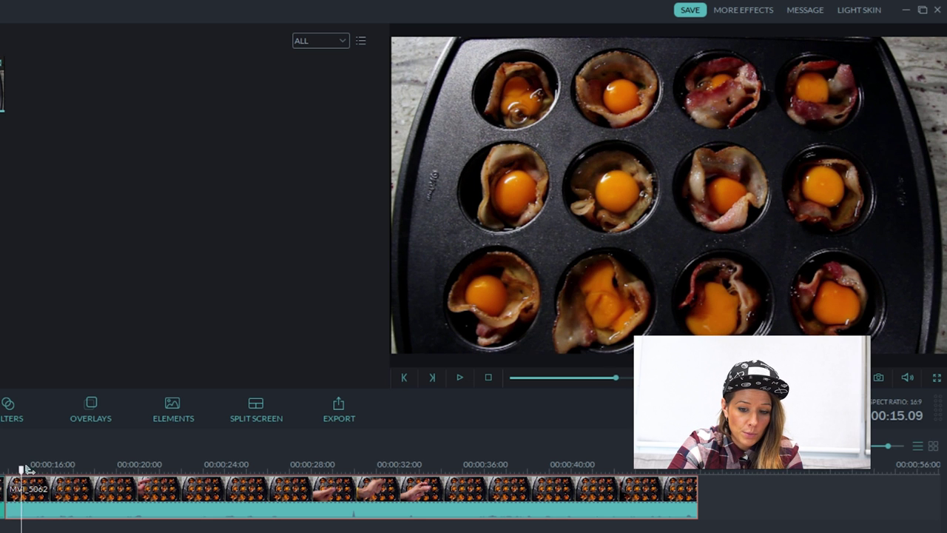
{"action": "left_click_drag", "start_coordinate": [26, 470], "coordinate": [38, 488]}
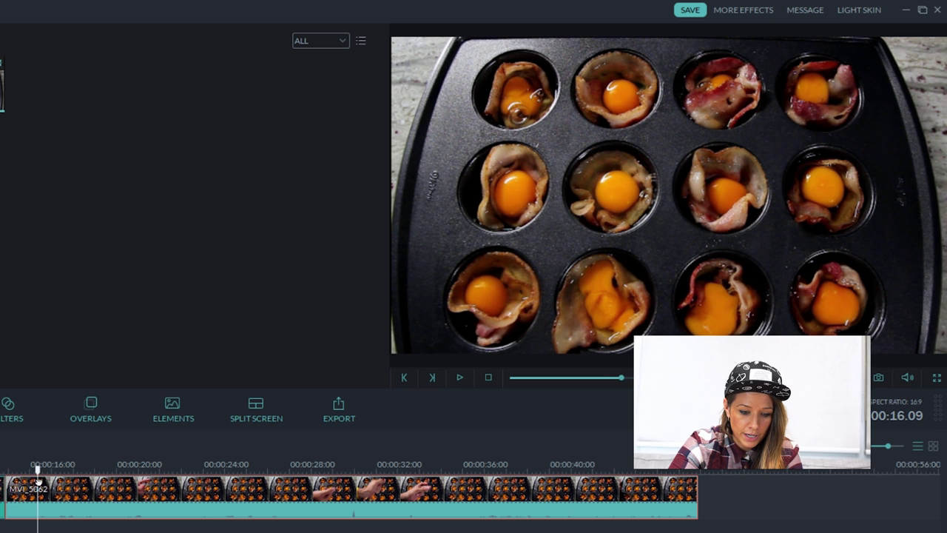
{"action": "right_click", "coordinate": [37, 484]}
{"action": "key", "text": "ctrl+b"}
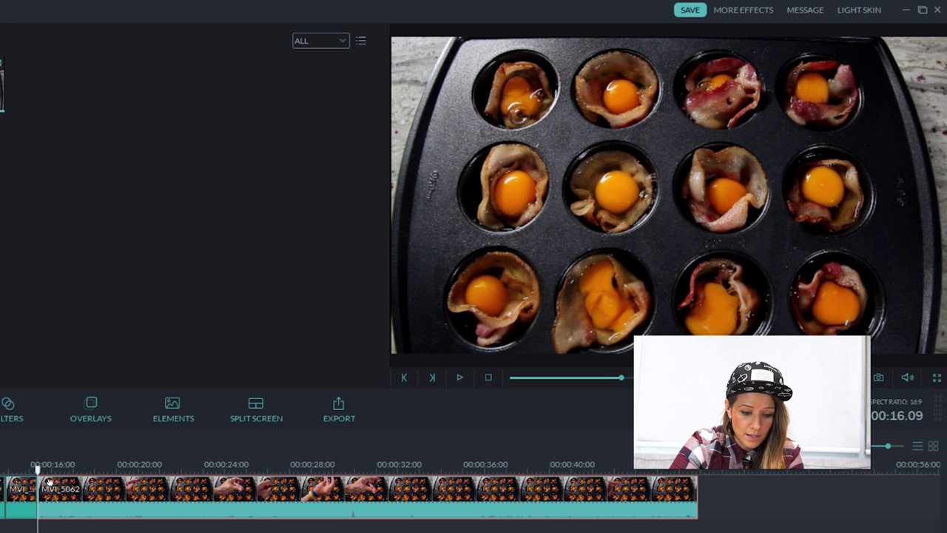
{"action": "left_click_drag", "start_coordinate": [37, 469], "coordinate": [128, 497]}
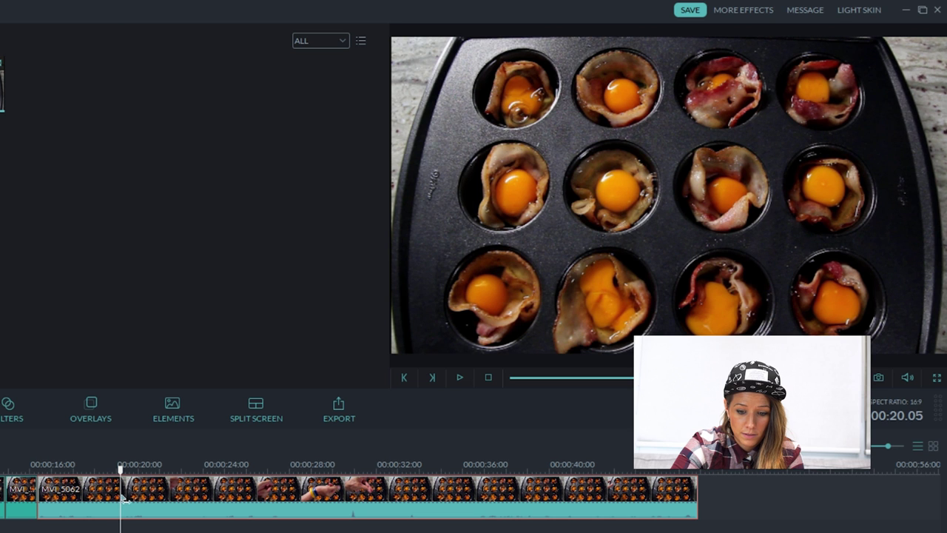
Split the egg clip near 20 seconds and delete the unwanted piece between the cuts
{"action": "left_click_drag", "start_coordinate": [138, 494], "coordinate": [134, 499]}
{"action": "right_click", "coordinate": [132, 494]}
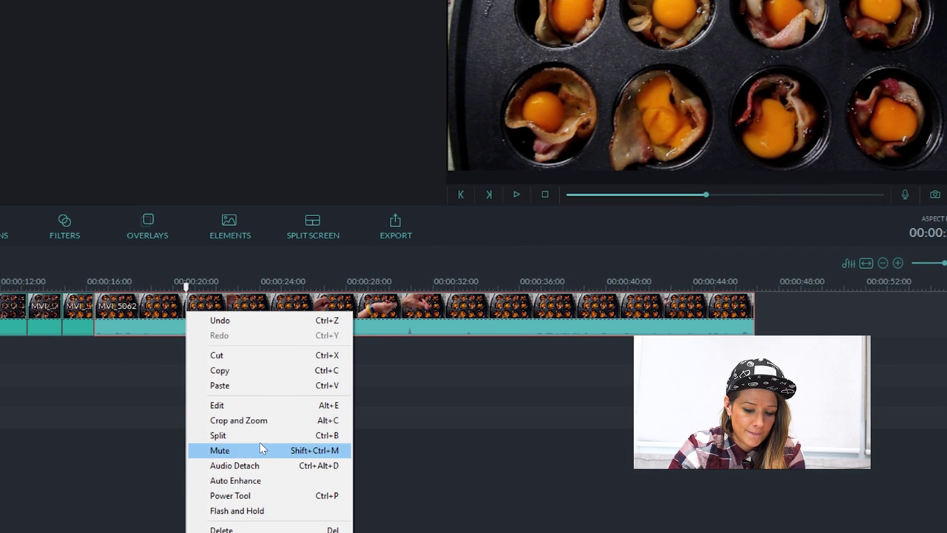
{"action": "left_click", "coordinate": [258, 437]}
{"action": "right_click", "coordinate": [166, 315]}
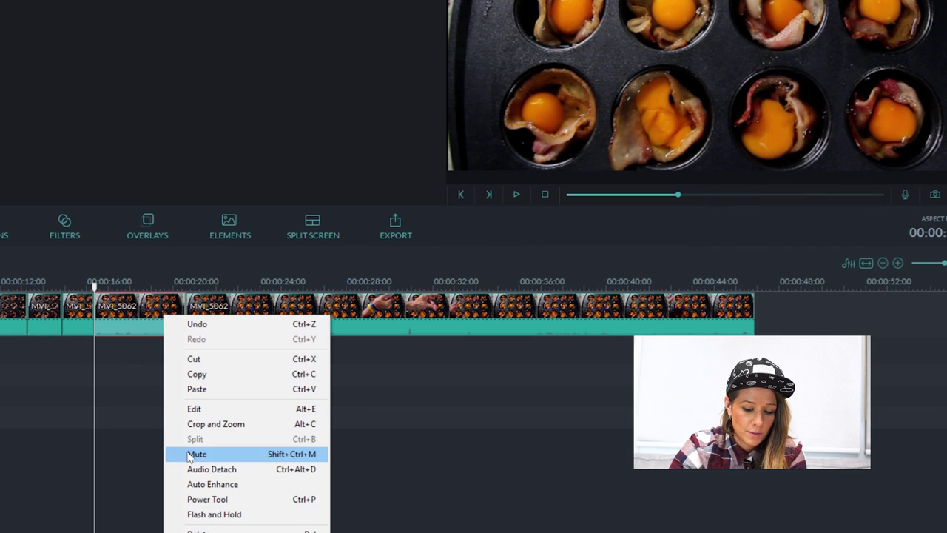
{"action": "left_click", "coordinate": [213, 529]}
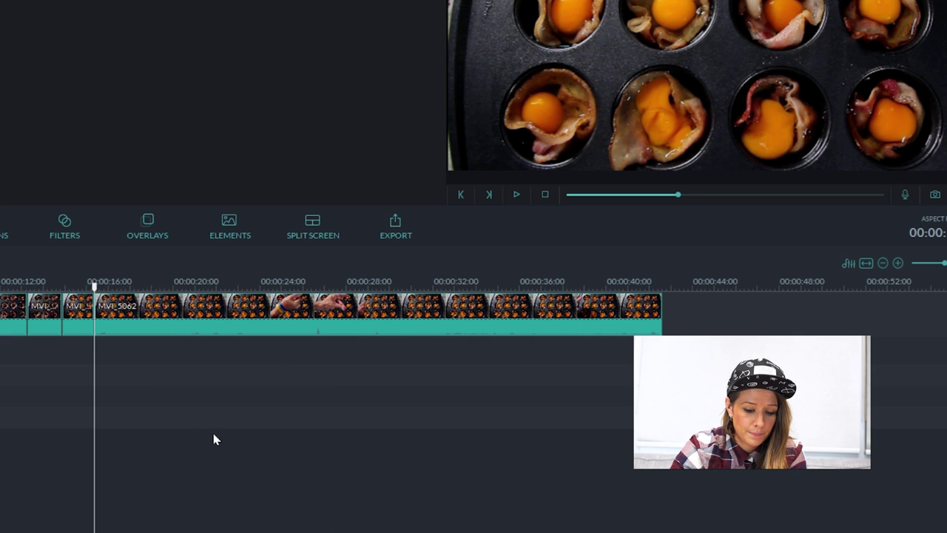
Make another split at the playhead, then scrub through the clip to find further cut points
{"action": "left_click_drag", "start_coordinate": [97, 290], "coordinate": [138, 303]}
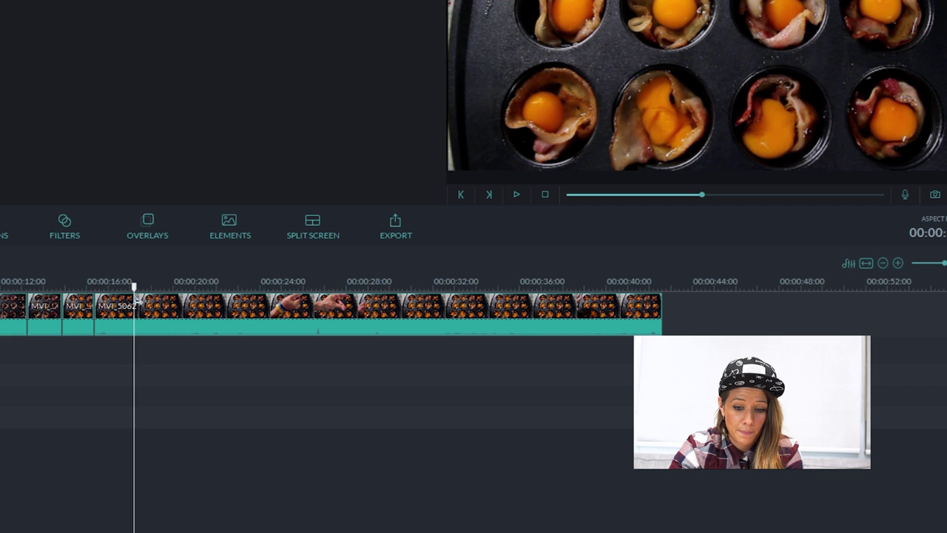
{"action": "right_click", "coordinate": [136, 305]}
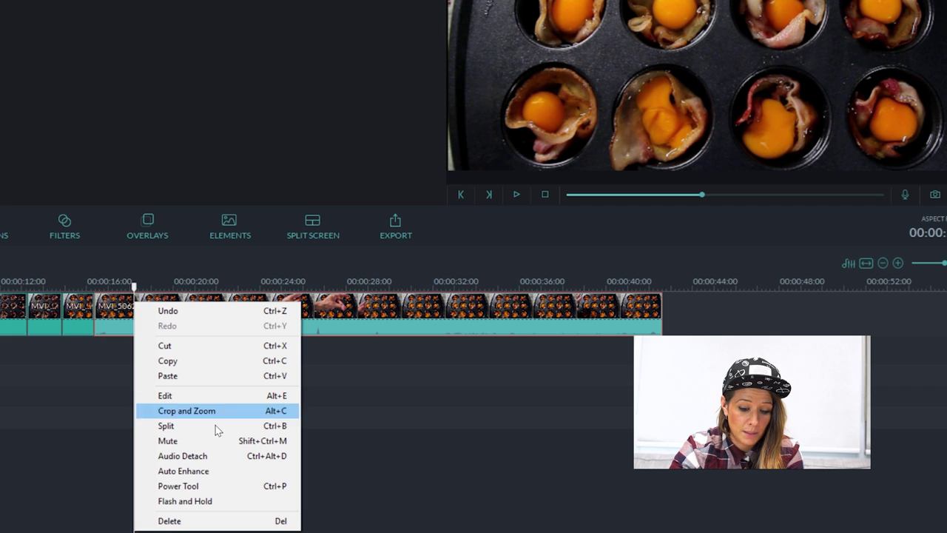
{"action": "key", "text": "Return"}
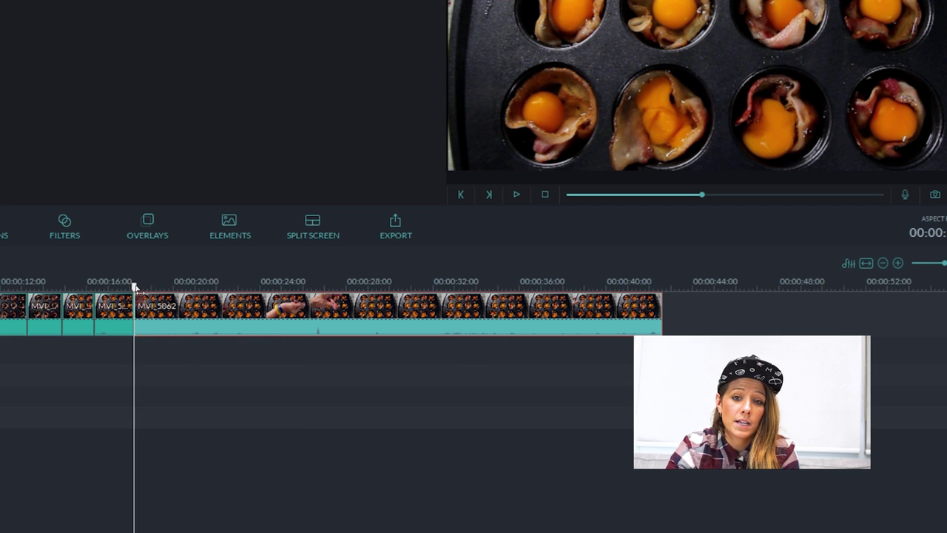
{"action": "left_click_drag", "start_coordinate": [135, 287], "coordinate": [663, 268]}
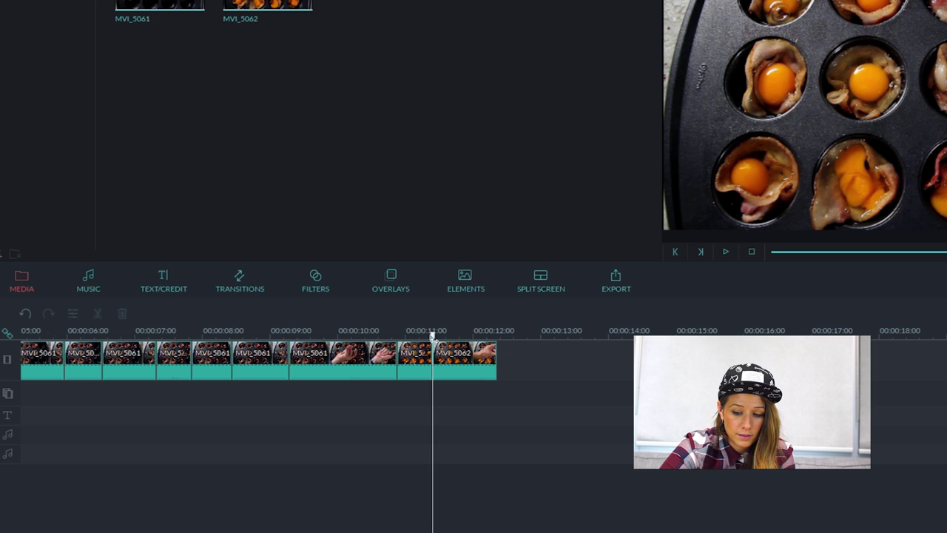
{"action": "left_click_drag", "start_coordinate": [433, 352], "coordinate": [509, 329]}
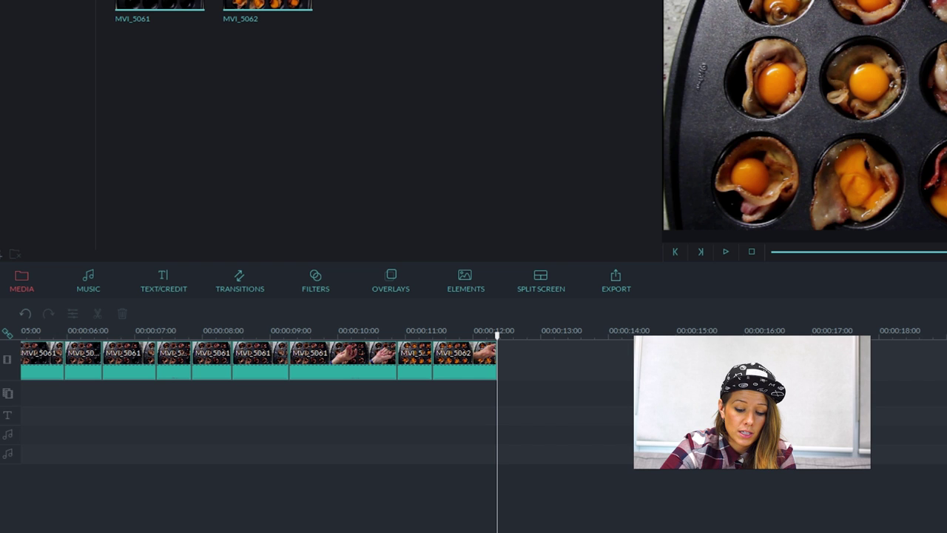
Open the export window for the finished video, set to MOV at 1920*1080, named 'Bacon and Egg goodness'
{"action": "scroll", "coordinate": [327, 358], "scroll_direction": "left", "scroll_amount": 5}
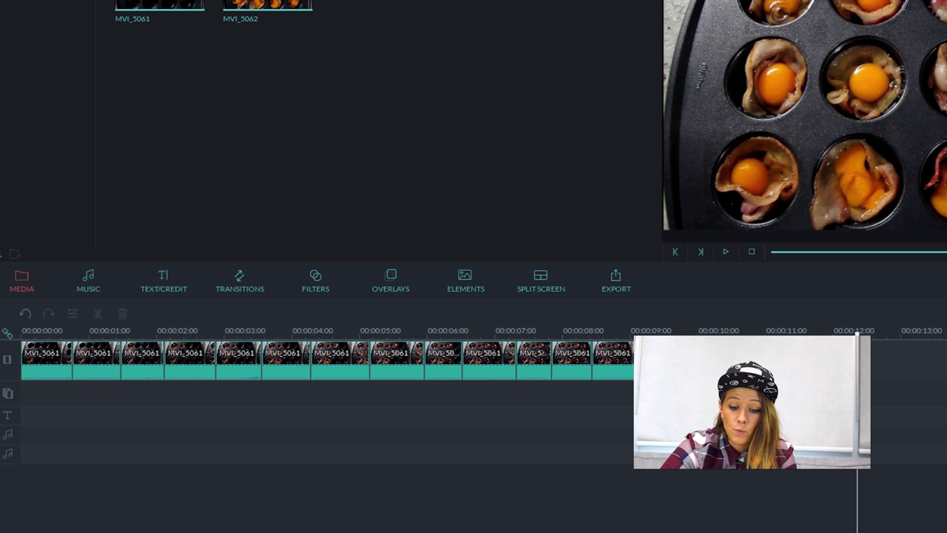
{"action": "left_click", "coordinate": [616, 280]}
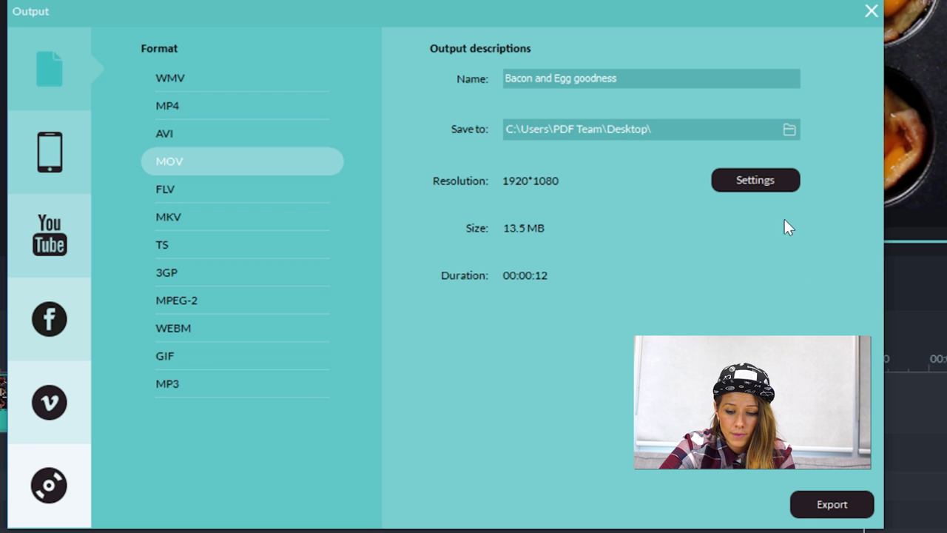
Export the MOV at 23.97 fps and 1920*1080 resolution, then dismiss the completion notice
{"action": "left_click", "coordinate": [761, 186]}
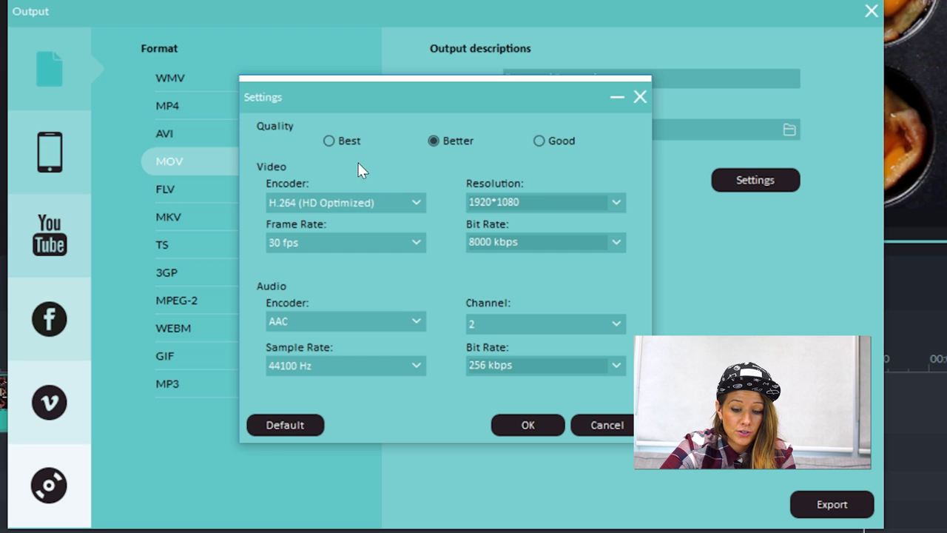
{"action": "left_click", "coordinate": [377, 242]}
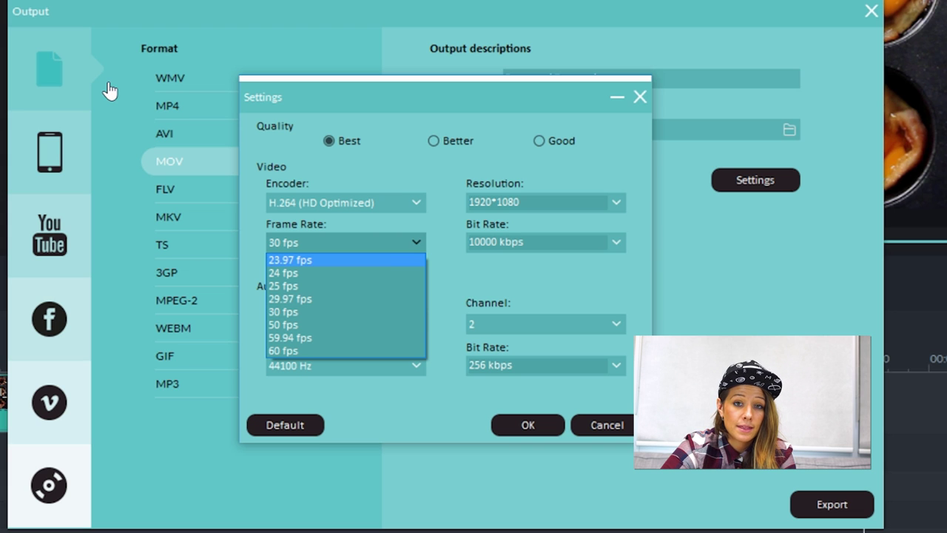
{"action": "left_click", "coordinate": [296, 260]}
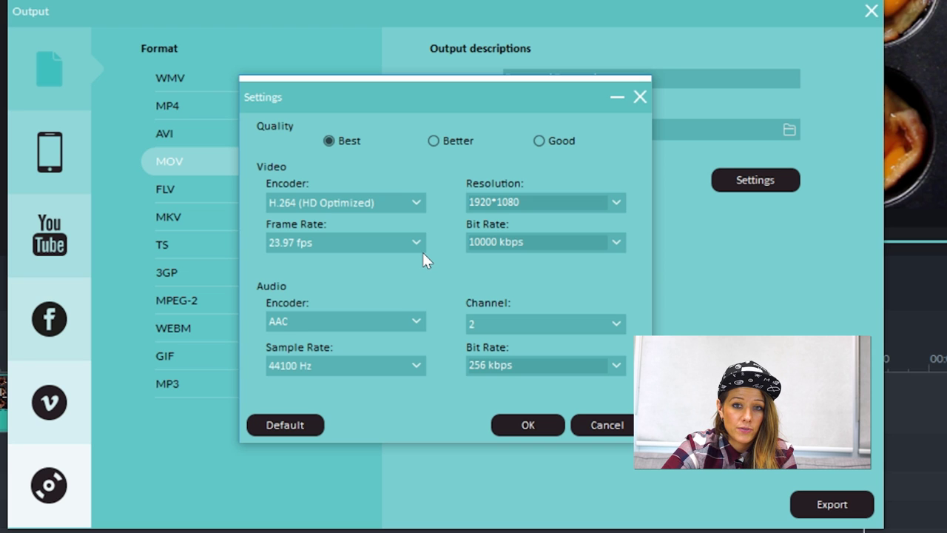
{"action": "left_click", "coordinate": [616, 207]}
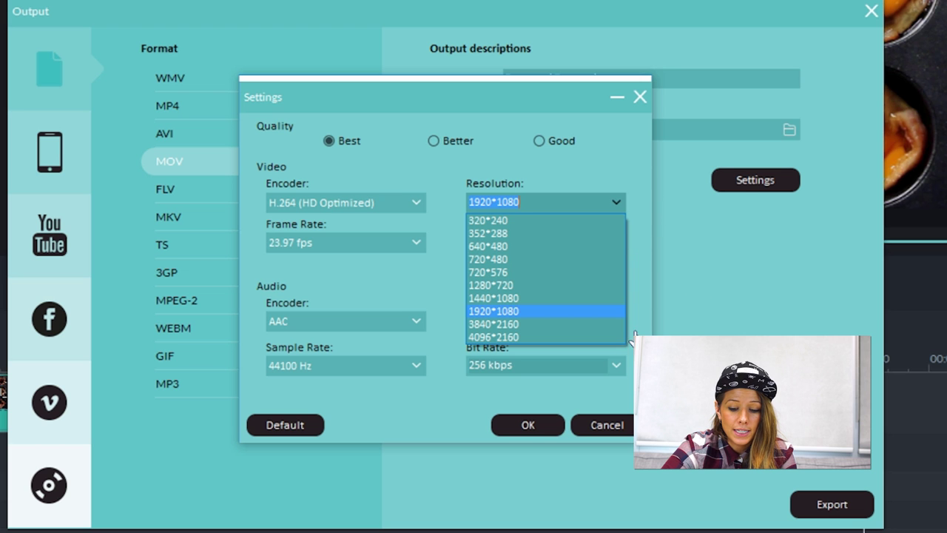
{"action": "left_click", "coordinate": [514, 427]}
{"action": "left_click", "coordinate": [520, 426]}
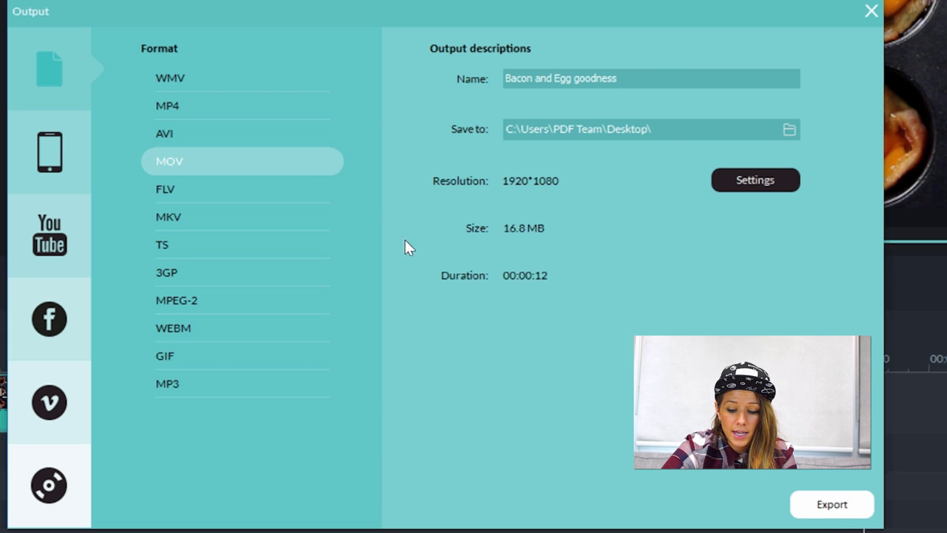
{"action": "left_click", "coordinate": [833, 505]}
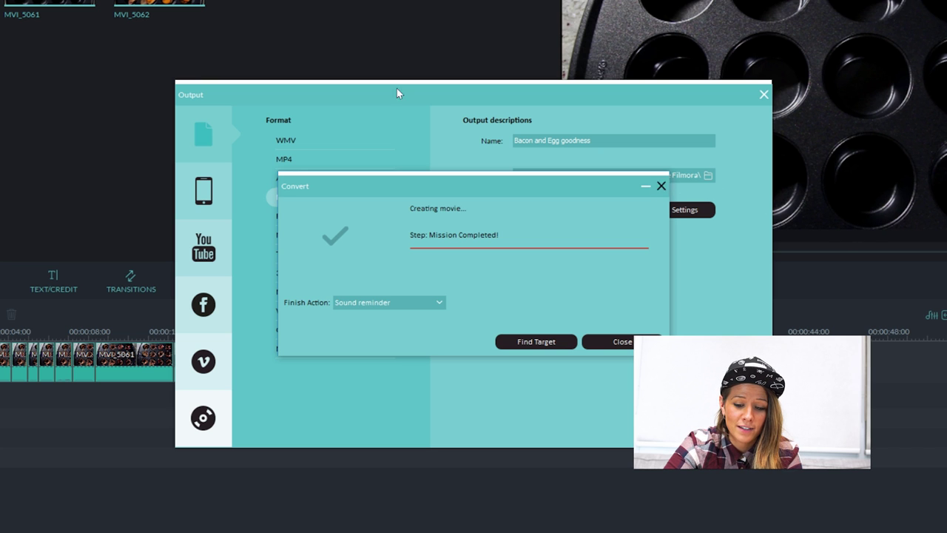
{"action": "left_click", "coordinate": [622, 341]}
Play the exported 'Bacon and Egg goodness' video from the desktop in Movies & TV
{"action": "left_click", "coordinate": [763, 94]}
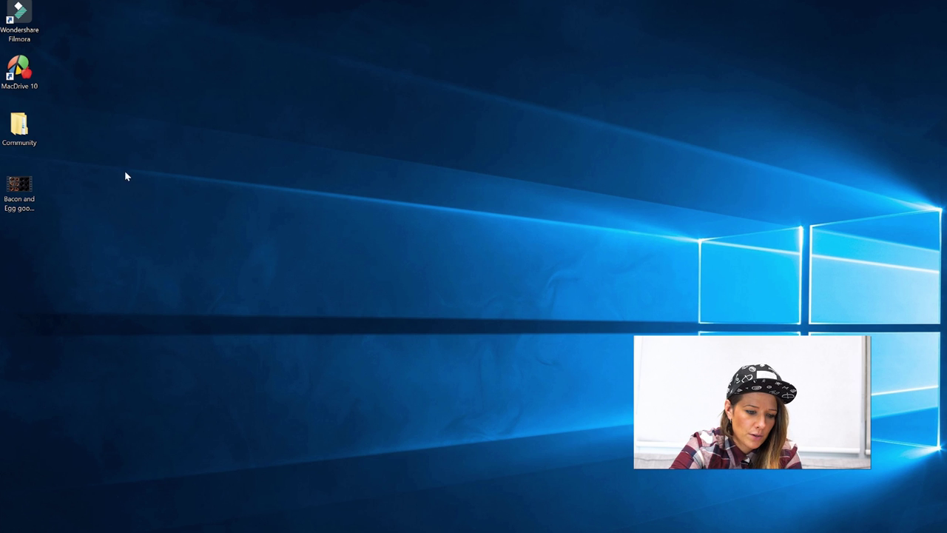
{"action": "double_click", "coordinate": [23, 188]}
{"action": "left_click_drag", "start_coordinate": [469, 111], "coordinate": [379, 54]}
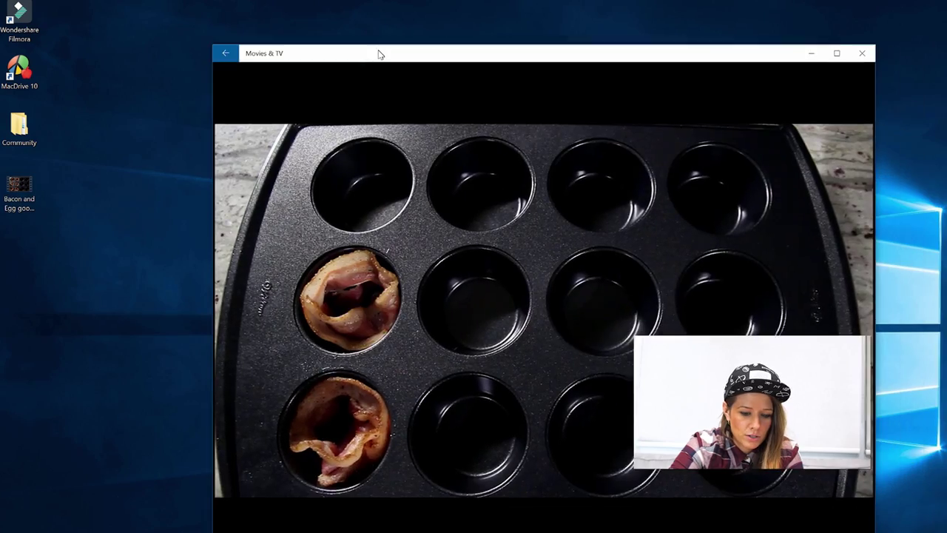